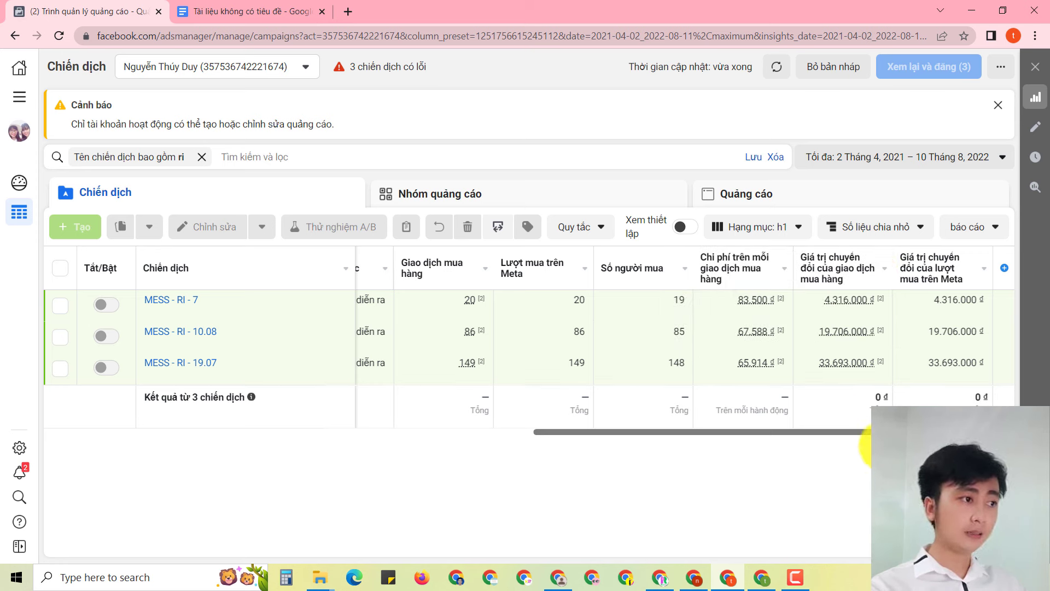
# - Open YouTube in a new tab and search for "nên chạy quảng cáo tin nhắn hay tương tác"
pyautogui.moveTo(876, 304)
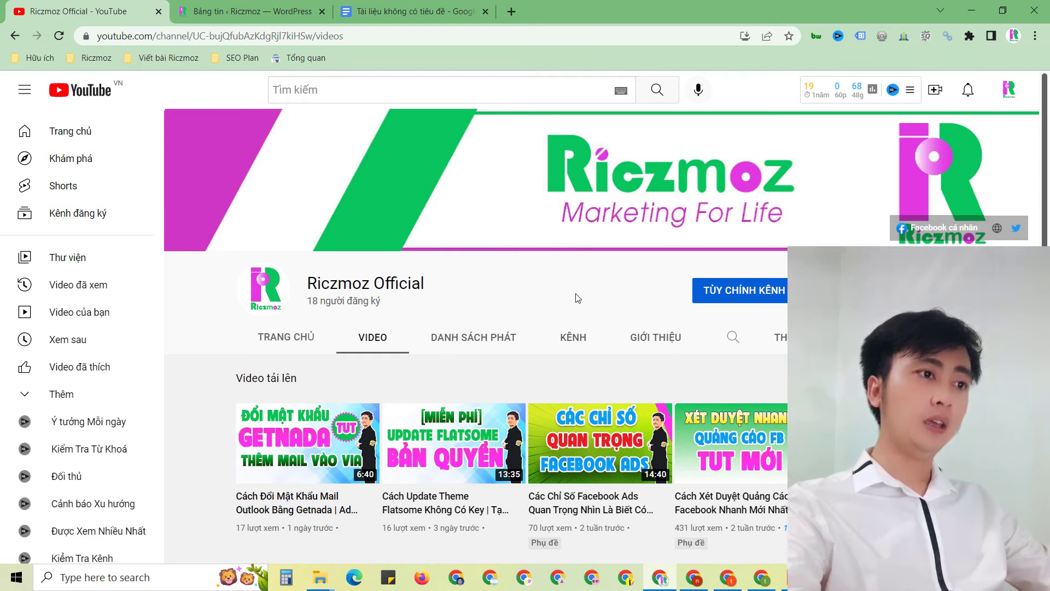
pyautogui.click(511, 11)
pyautogui.write('youtube.com')
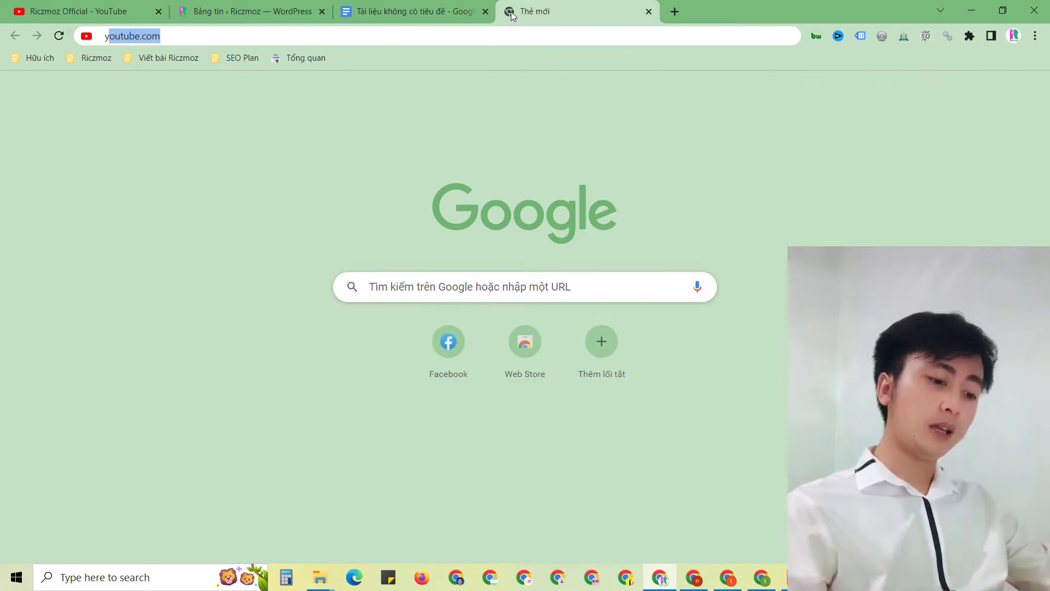
pyautogui.press('Return')
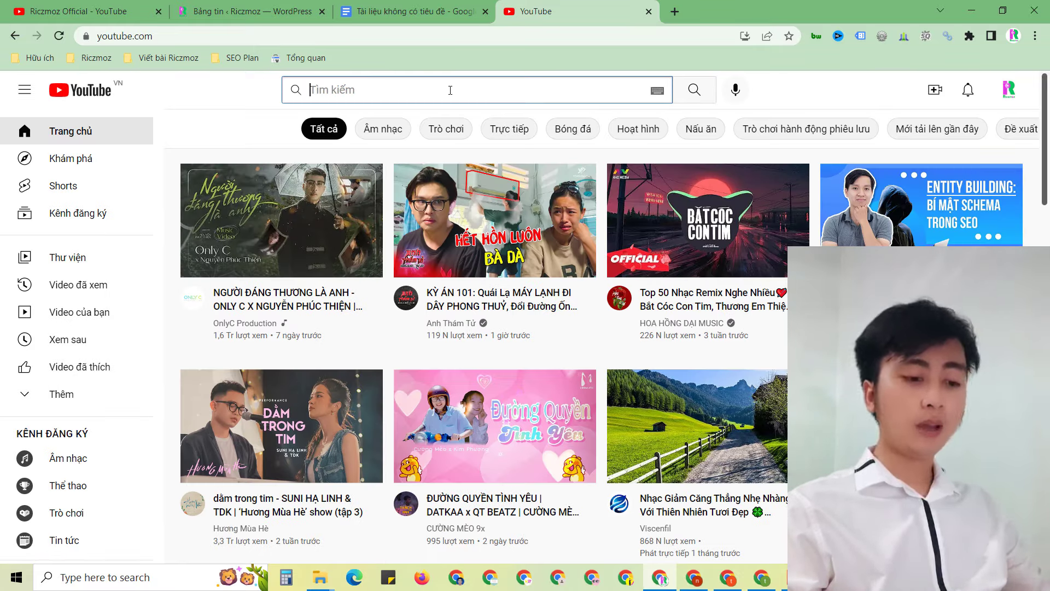
pyautogui.write('nên ch')
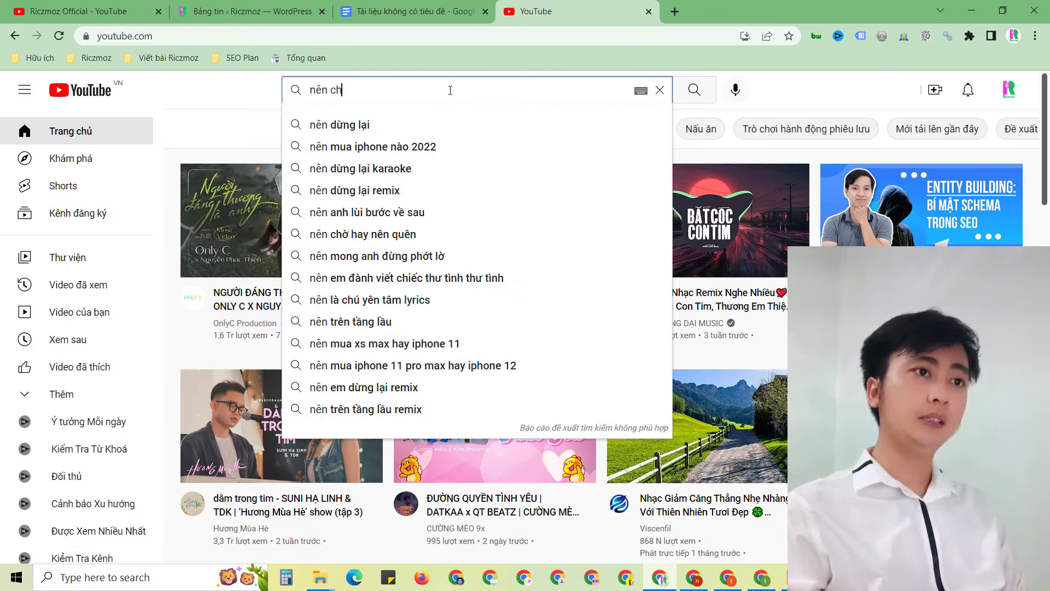
pyautogui.write('ạy quả')
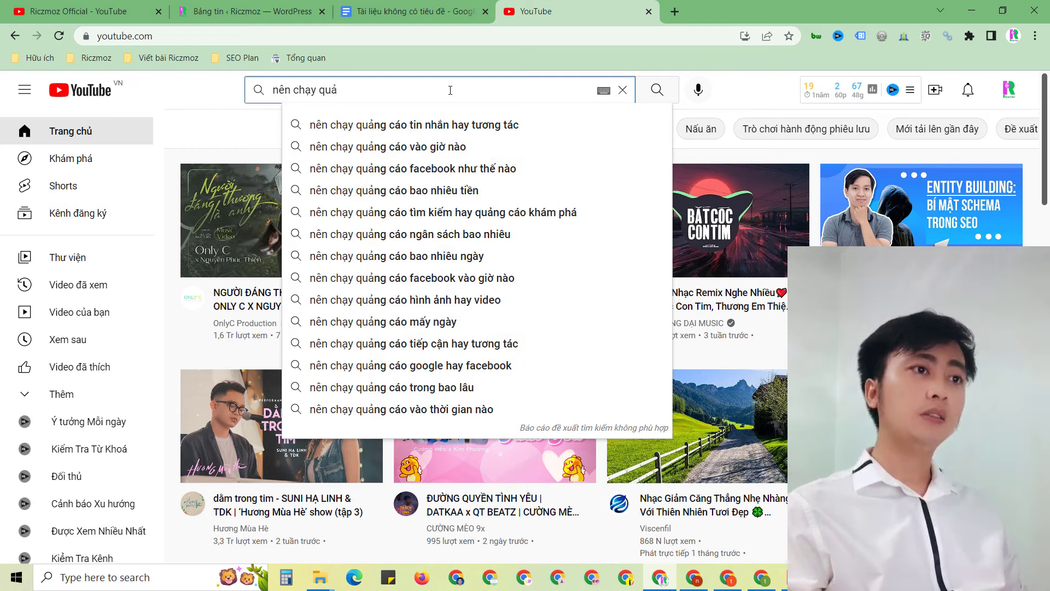
pyautogui.press('Down')
pyautogui.press('Return')
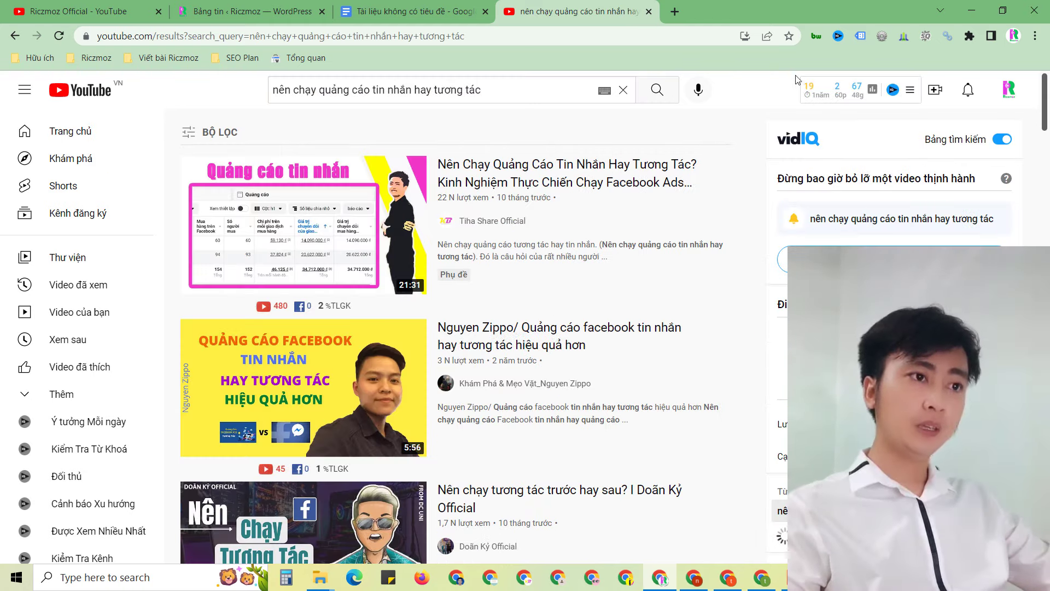
# - View the Riczmoz WordPress dashboard and the Riczmoz Official channel page, returning to the YouTube search results
pyautogui.moveTo(569, 203)
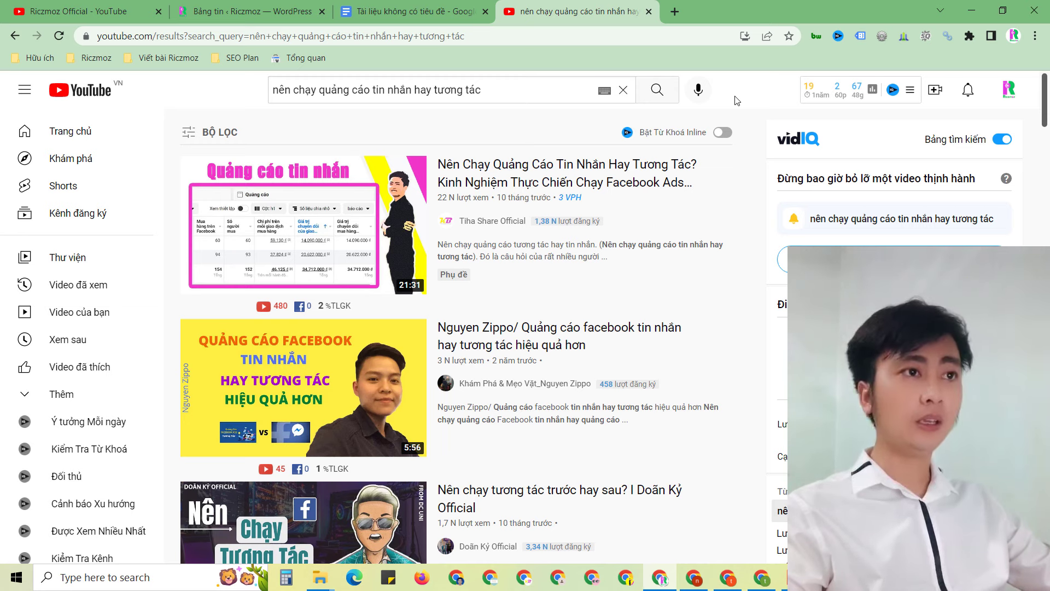
pyautogui.click(175, 4)
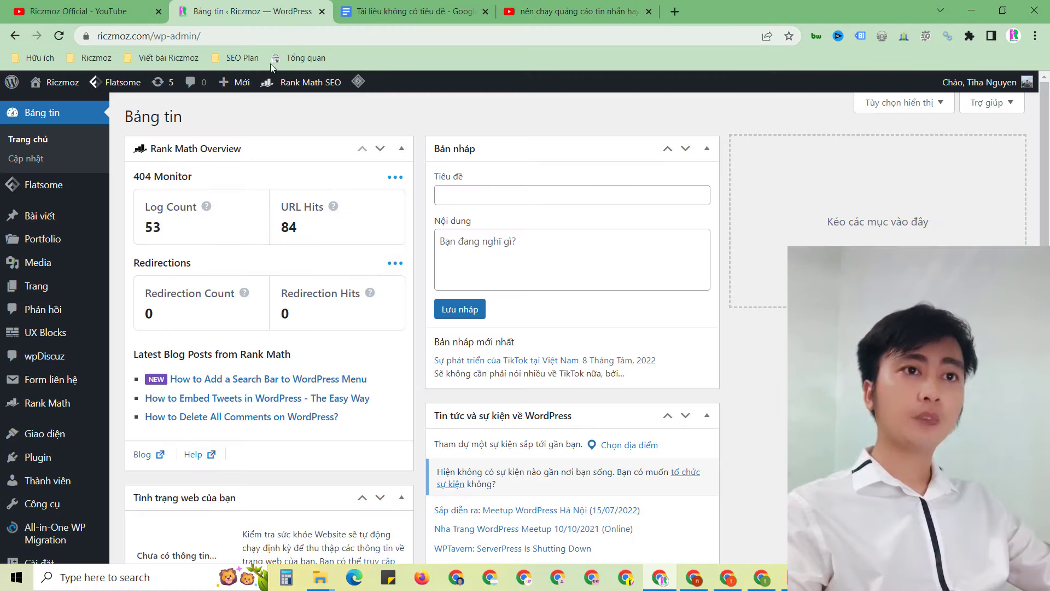
pyautogui.hotkey('ctrl', '1')
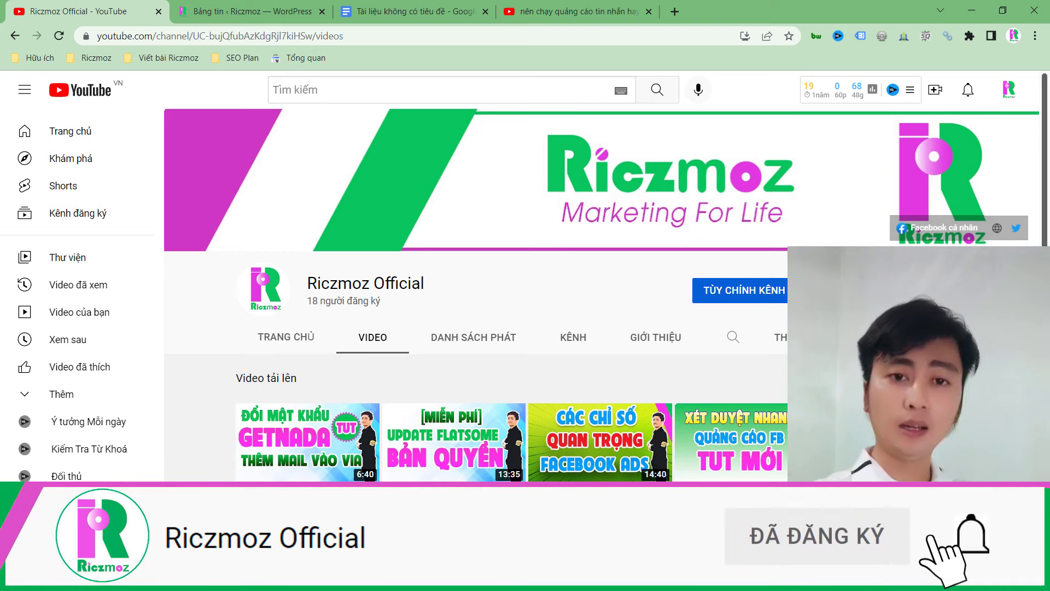
pyautogui.hotkey('ctrl', '4')
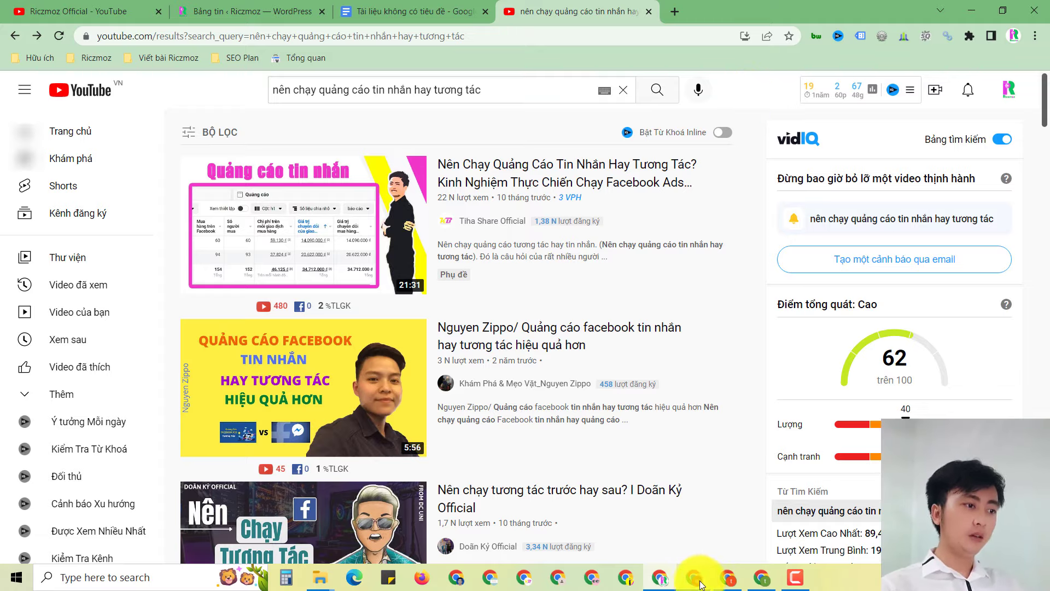
# - Switch to the Ads Manager window showing Nhom 1 and Nhom 2, refresh the data and review their results, spend and budget
pyautogui.click(726, 577)
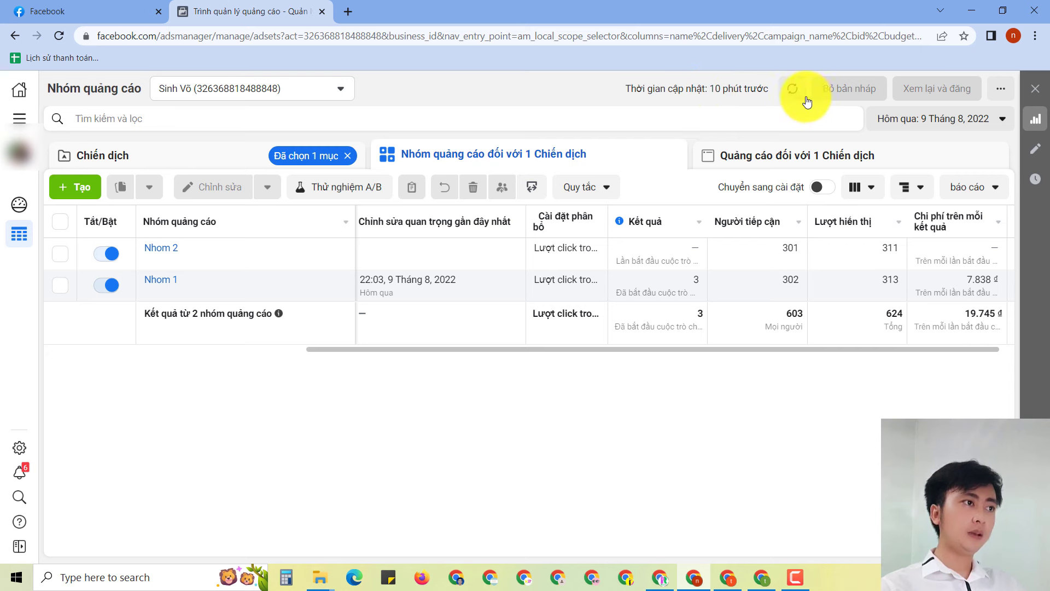
pyautogui.click(792, 89)
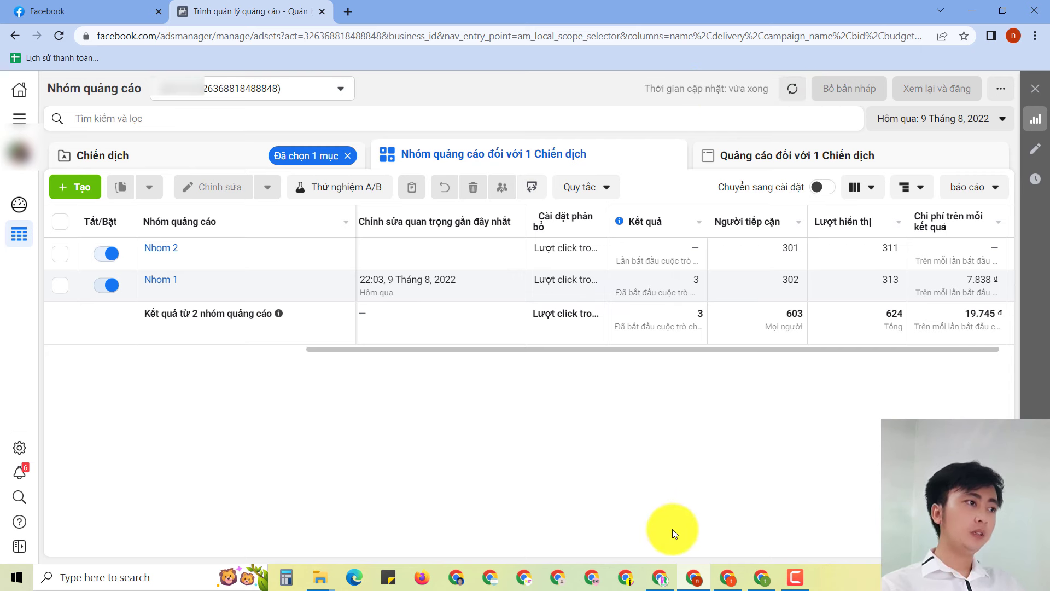
pyautogui.moveTo(660, 350); pyautogui.dragTo(799, 359)
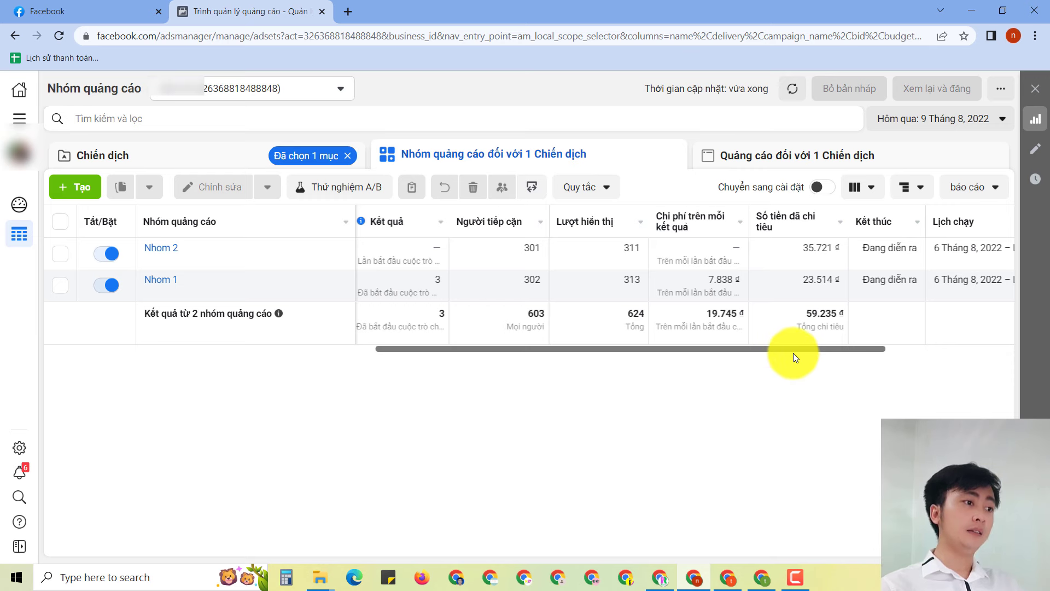
pyautogui.moveTo(793, 353); pyautogui.dragTo(609, 399)
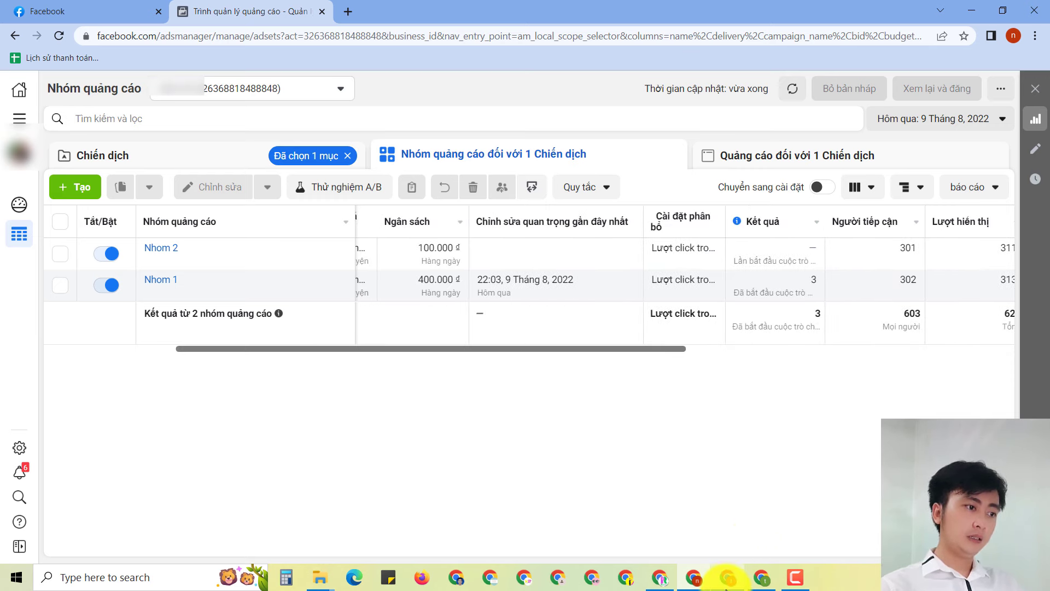
# - Switch to the Ads Manager window with the MESS - RI campaigns, refresh the data and review their spend and purchase columns
pyautogui.click(728, 578)
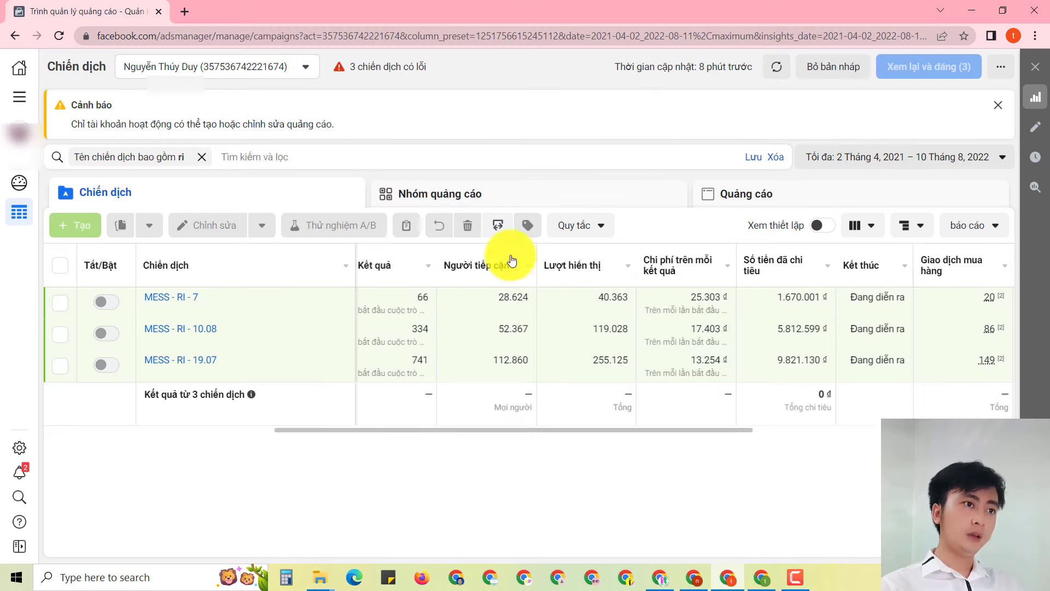
pyautogui.click(776, 68)
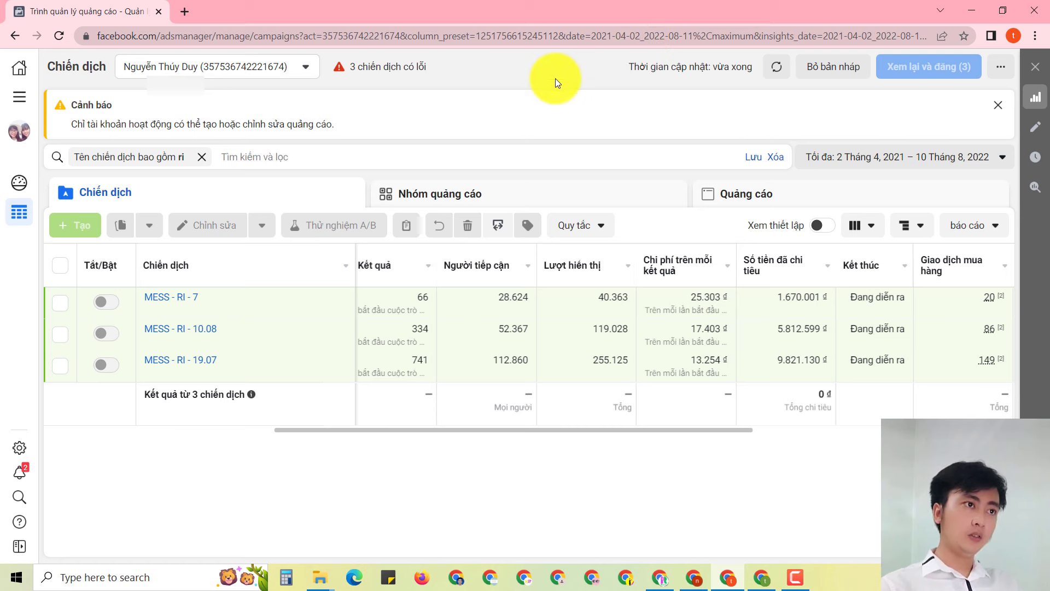
pyautogui.tripleClick(606, 435)
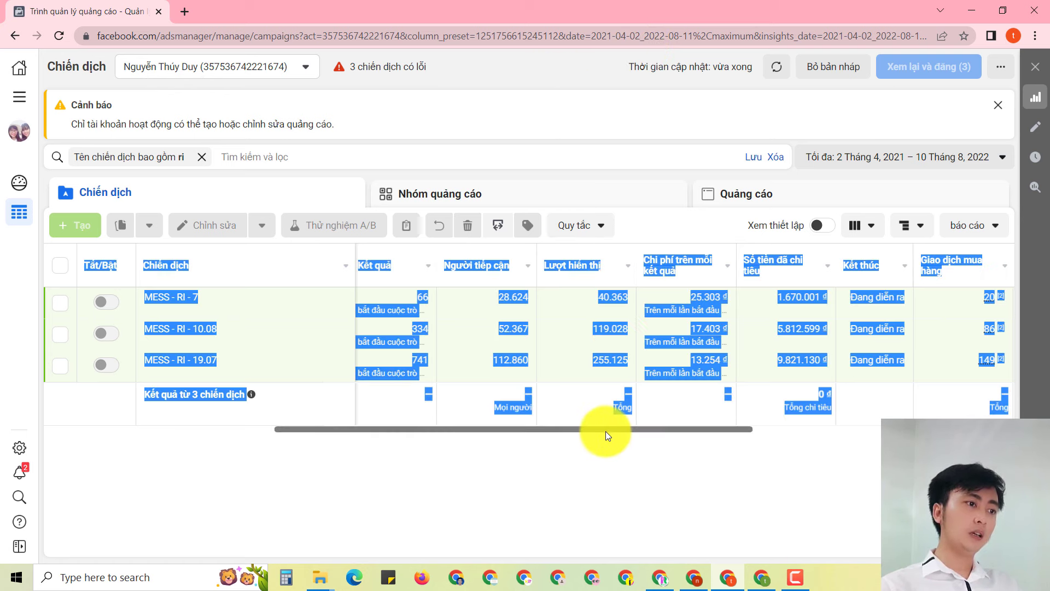
pyautogui.click(596, 447)
pyautogui.moveTo(598, 431); pyautogui.dragTo(632, 435)
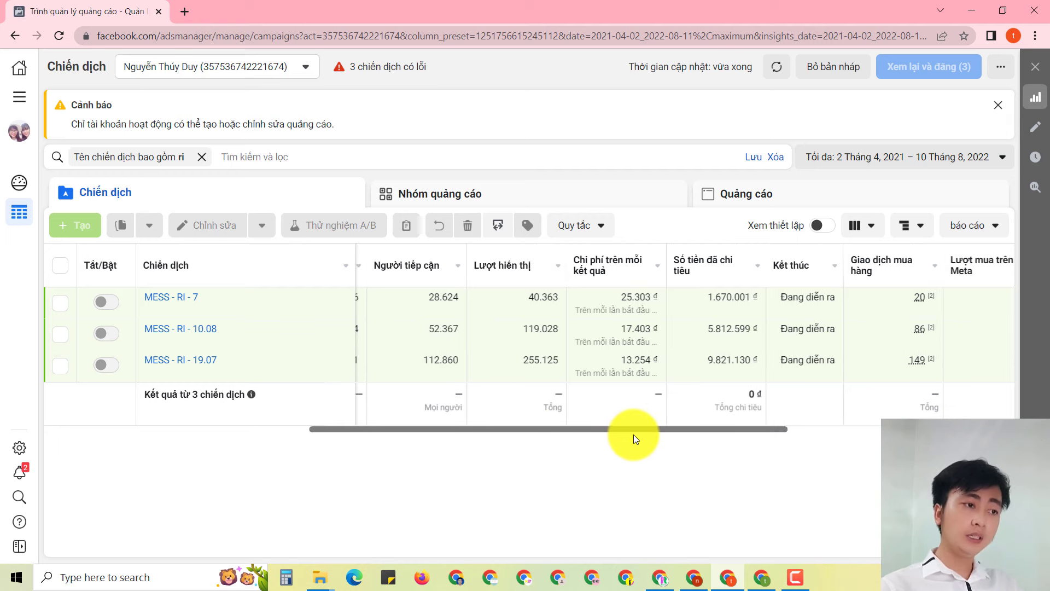
pyautogui.moveTo(636, 432); pyautogui.dragTo(886, 471)
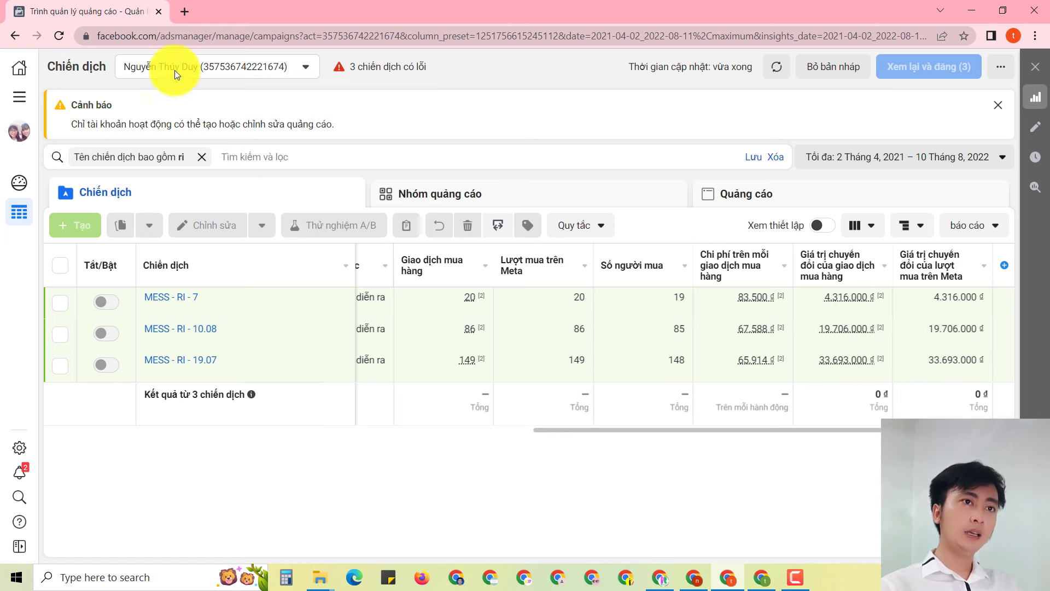
# - Reload the campaign page, dismiss the advertising restriction notice and review the MESS - RI campaigns' purchase values and costs again
pyautogui.click(61, 35)
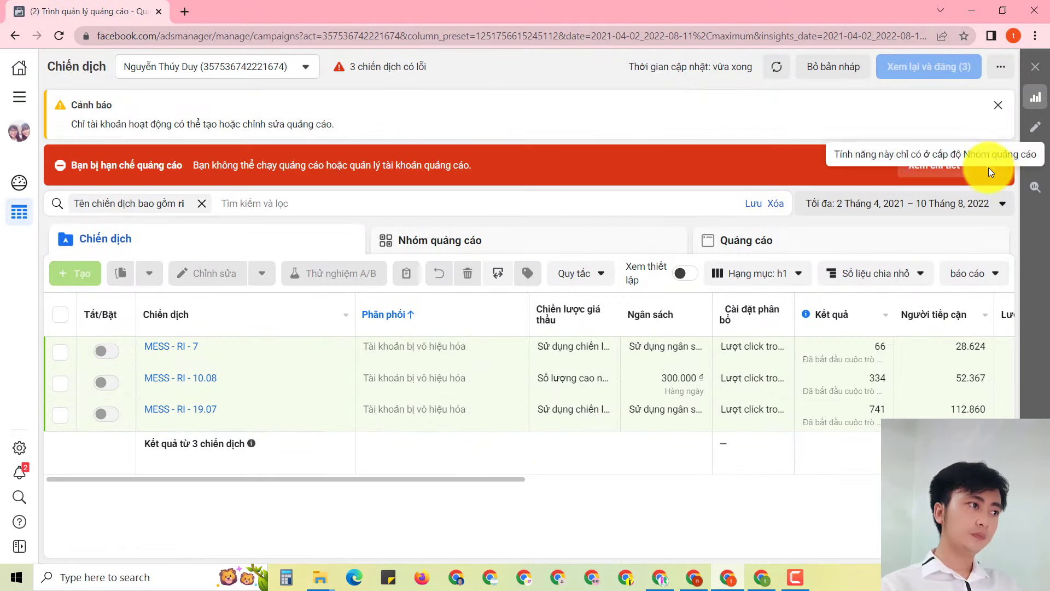
pyautogui.click(988, 167)
pyautogui.moveTo(503, 432); pyautogui.dragTo(991, 470)
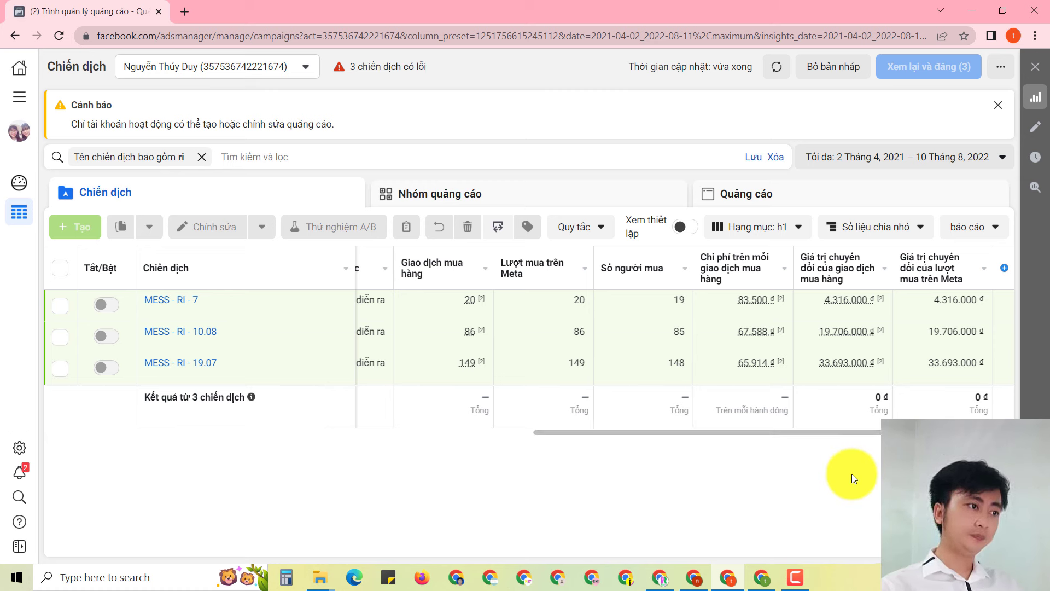
pyautogui.moveTo(763, 432); pyautogui.dragTo(762, 432)
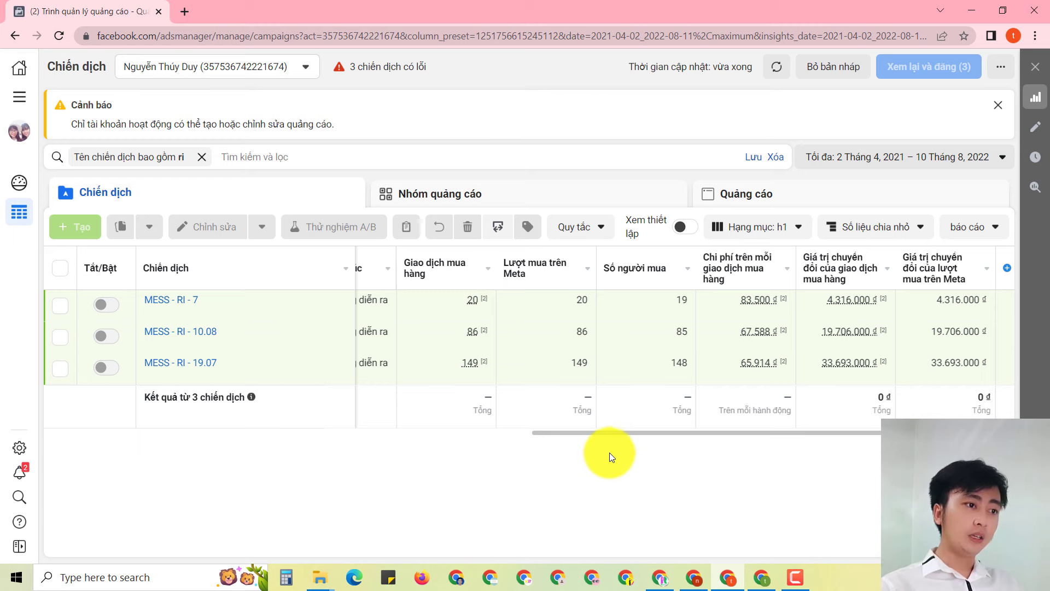
pyautogui.moveTo(610, 433); pyautogui.dragTo(372, 430)
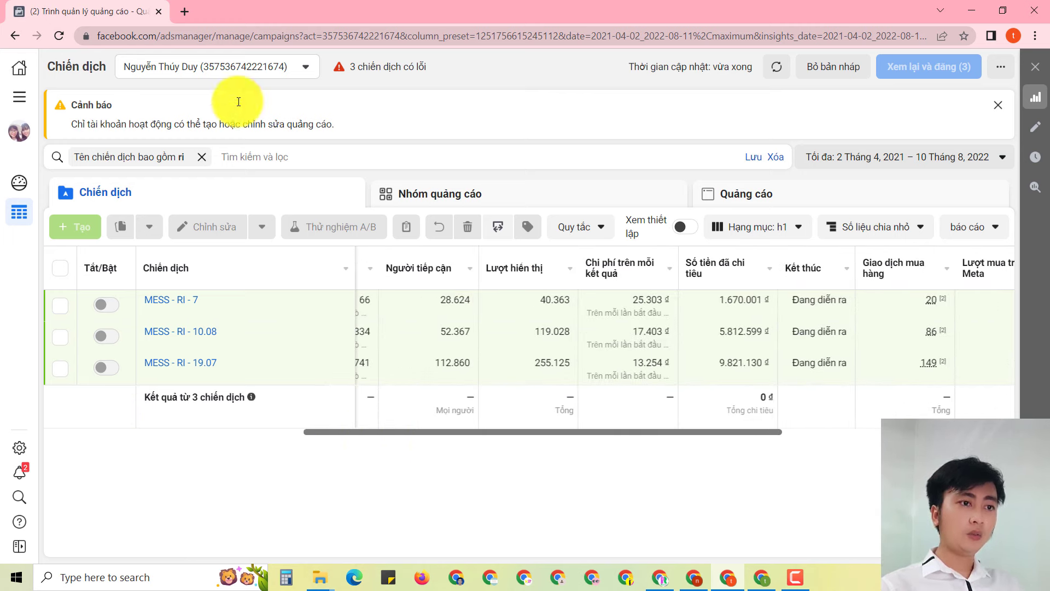
# - Create a blank Google Docs document in a new browser tab, dismissing the welcome message and the pageless format tip
pyautogui.click(180, 9)
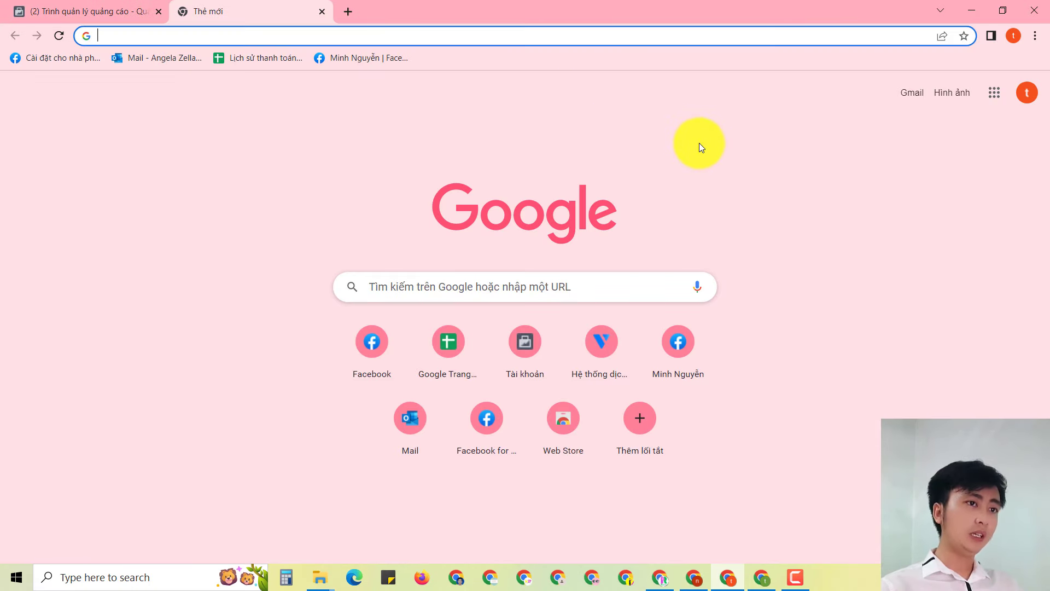
pyautogui.click(699, 143)
pyautogui.click(994, 94)
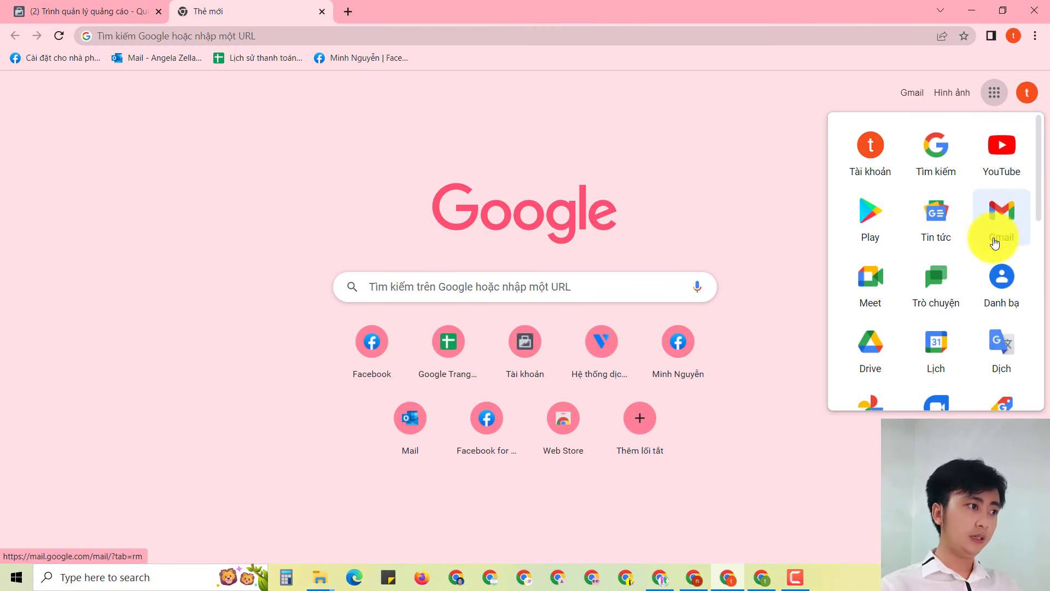
pyautogui.scroll(-3, 993, 244)
pyautogui.click(936, 348)
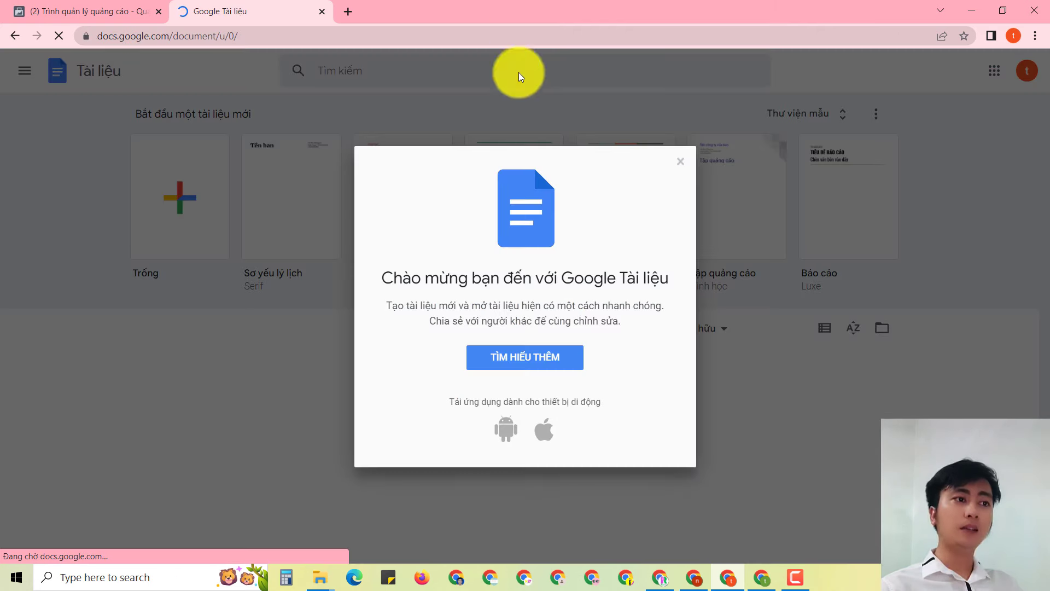
pyautogui.click(681, 161)
pyautogui.click(159, 219)
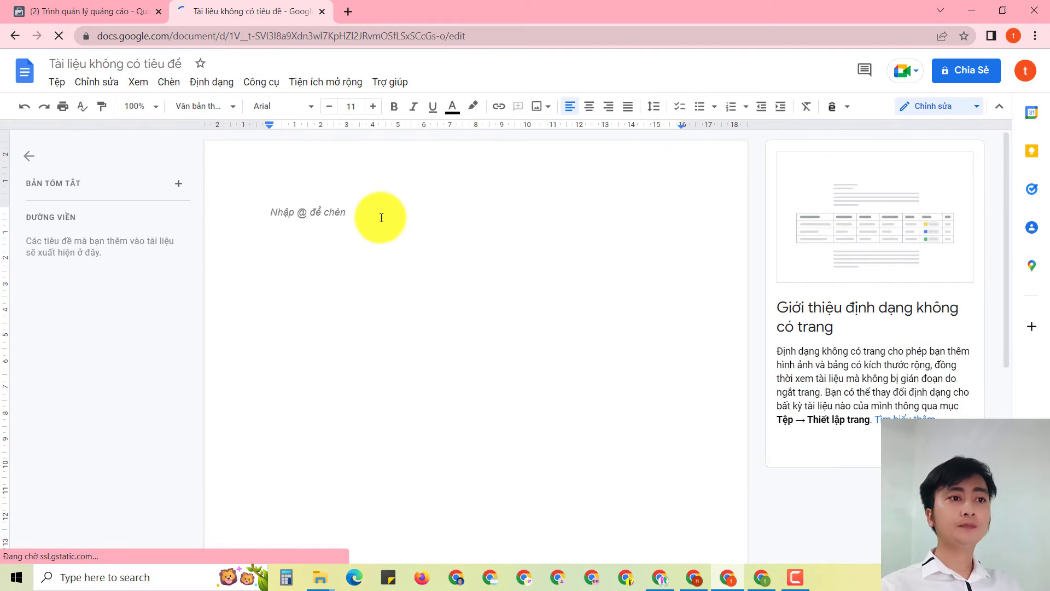
pyautogui.click(882, 444)
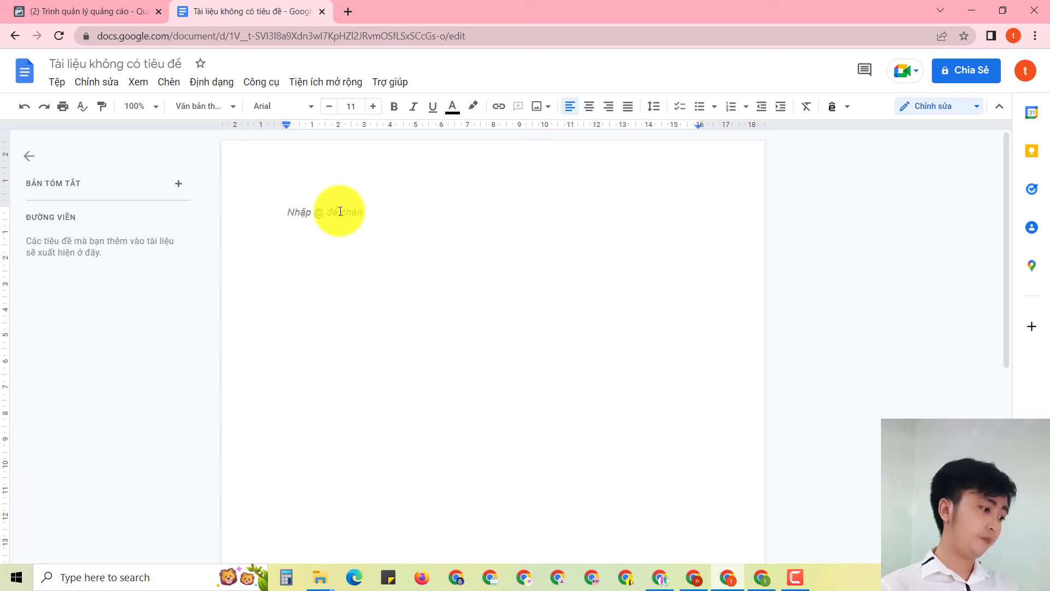
# - Write the lines "SẢN PHẨM", "FANPAGE", "CÁCH CHẠY" and "TUT TIP TRICK" in the blank document, leaving an empty line below
pyautogui.write('SẢN PHẨM')
pyautogui.press('Return')
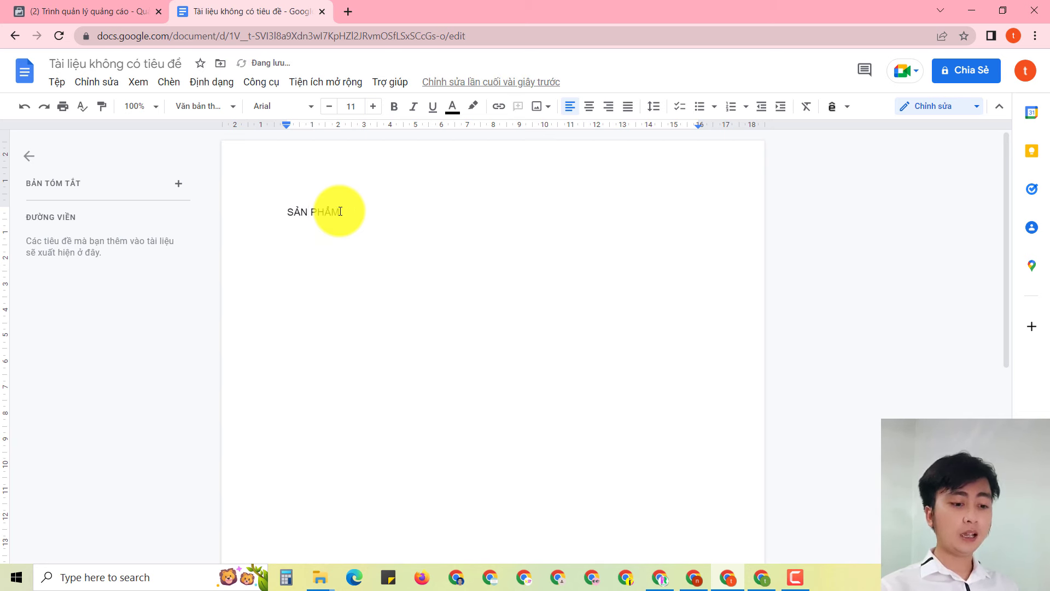
pyautogui.write('FANPAGE')
pyautogui.press('Return')
pyautogui.write('CÁCH')
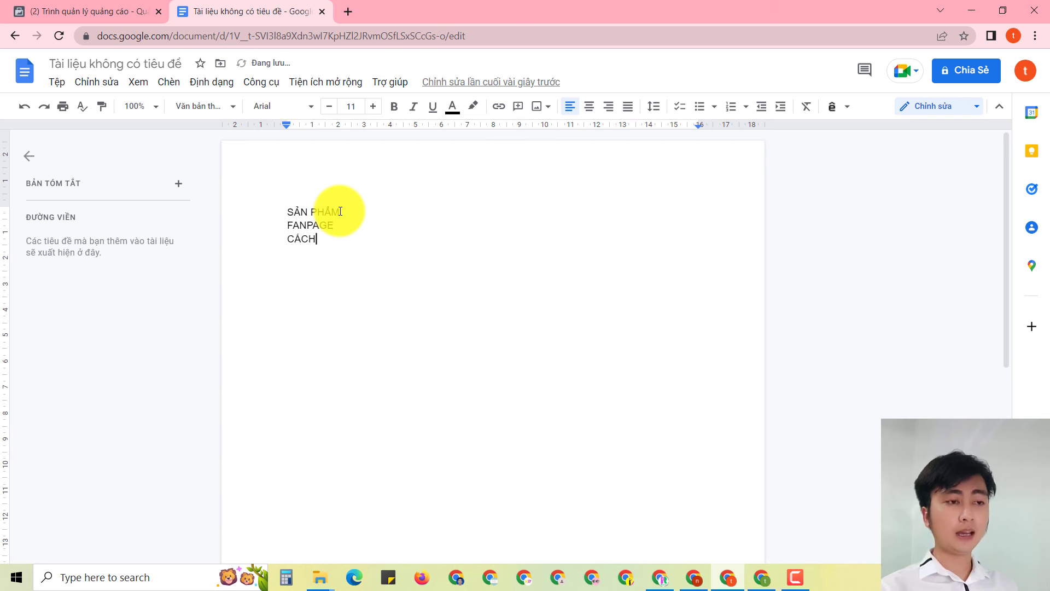
pyautogui.write(' CHAY')
pyautogui.press('Return')
pyautogui.write('T')
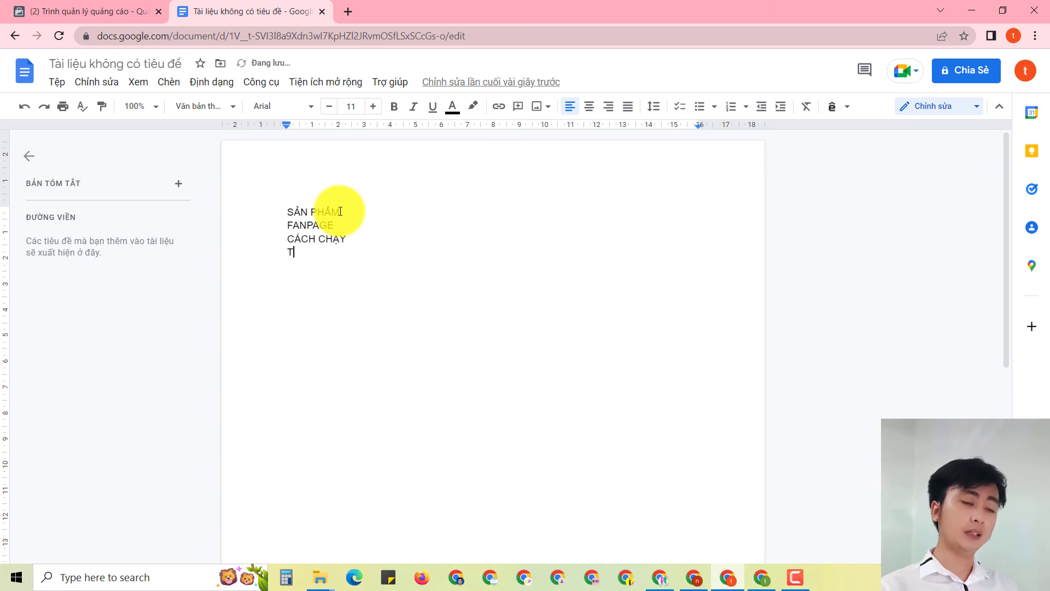
pyautogui.write('UT TIP TRICK')
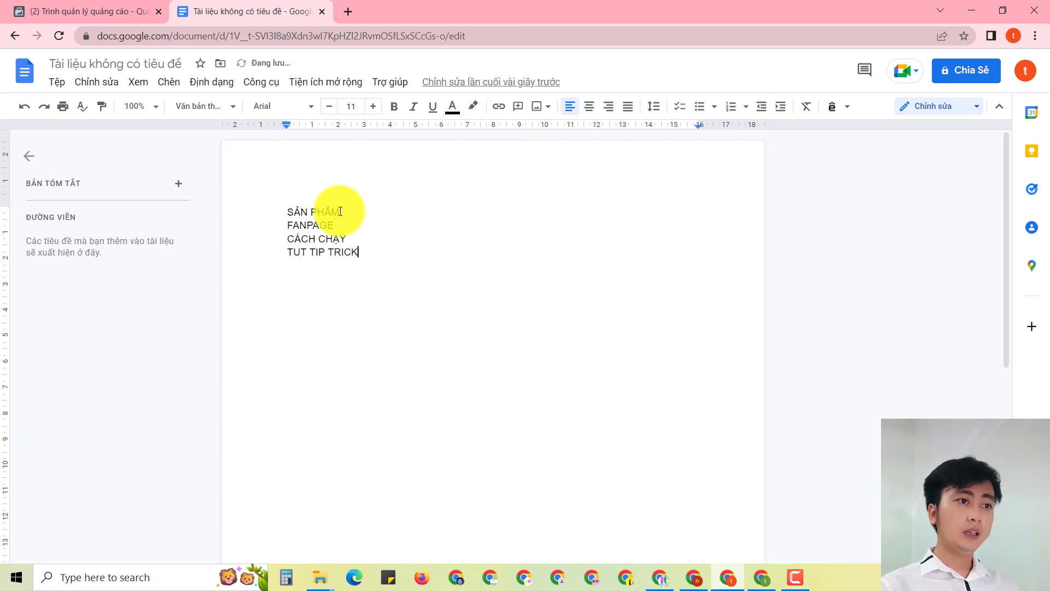
pyautogui.press('Return')
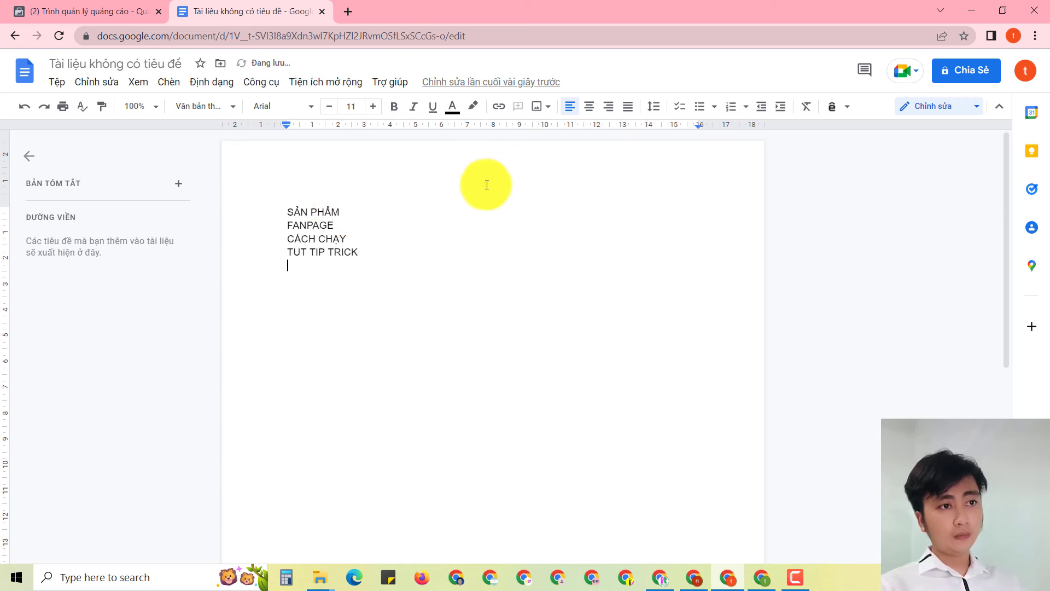
# - Change the text colour of the "SẢN PHẨM" line to red
pyautogui.moveTo(287, 209); pyautogui.dragTo(394, 212)
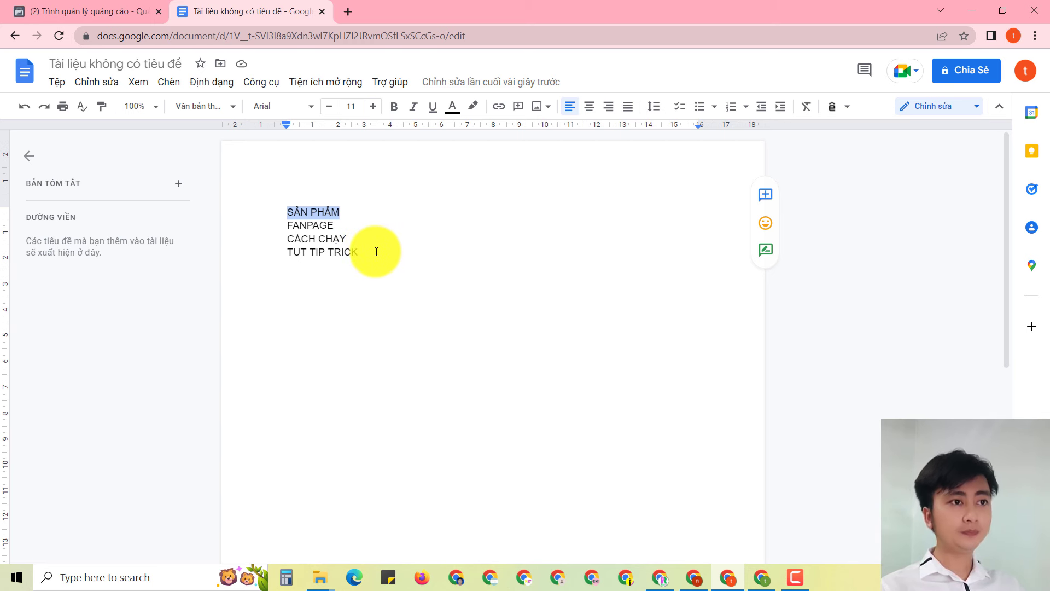
pyautogui.moveTo(355, 223); pyautogui.dragTo(288, 213)
pyautogui.click(452, 106)
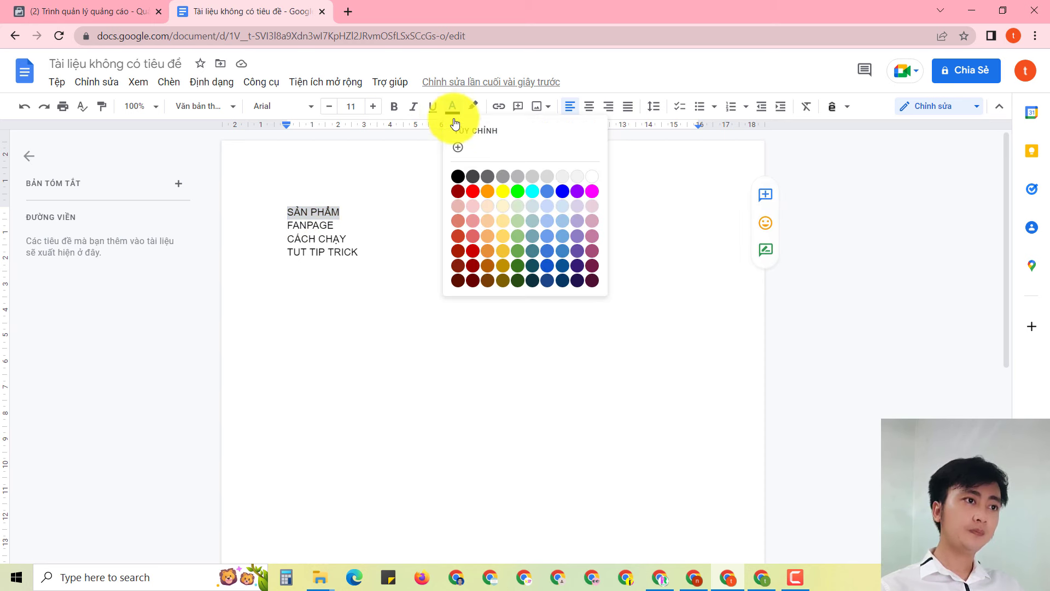
pyautogui.click(463, 191)
pyautogui.click(393, 196)
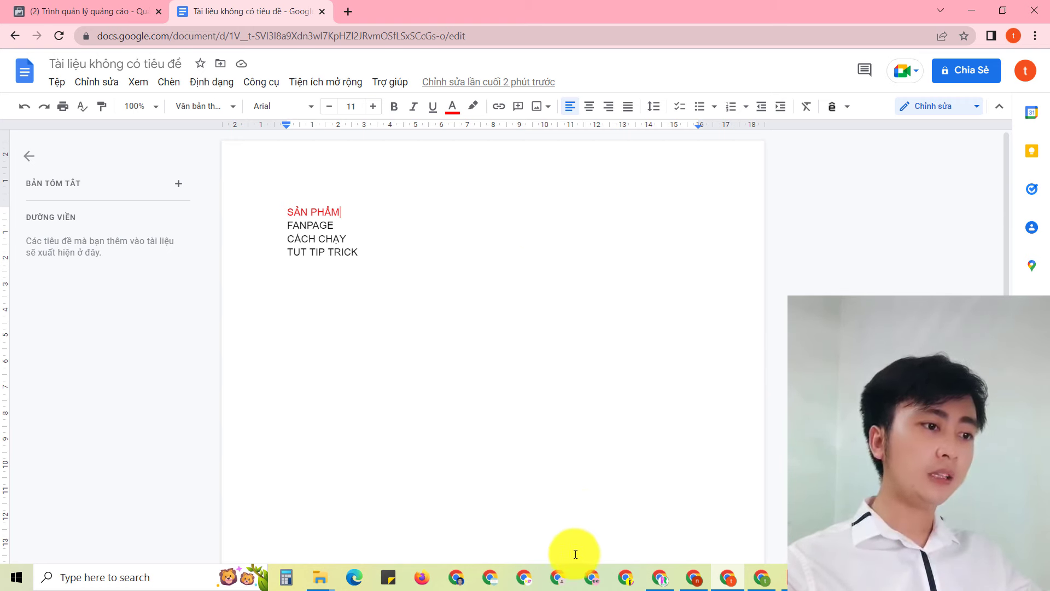
# - Switch to the browser window with Facebook and open the Nhôm Kính Sài Gòn page
pyautogui.click(559, 577)
pyautogui.press('Return')
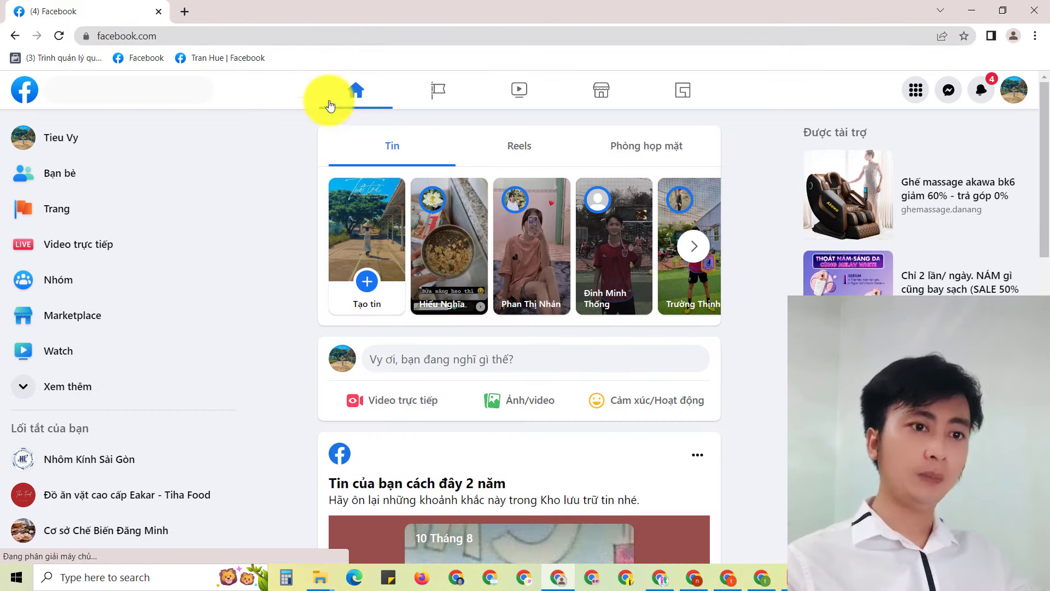
pyautogui.click(103, 460)
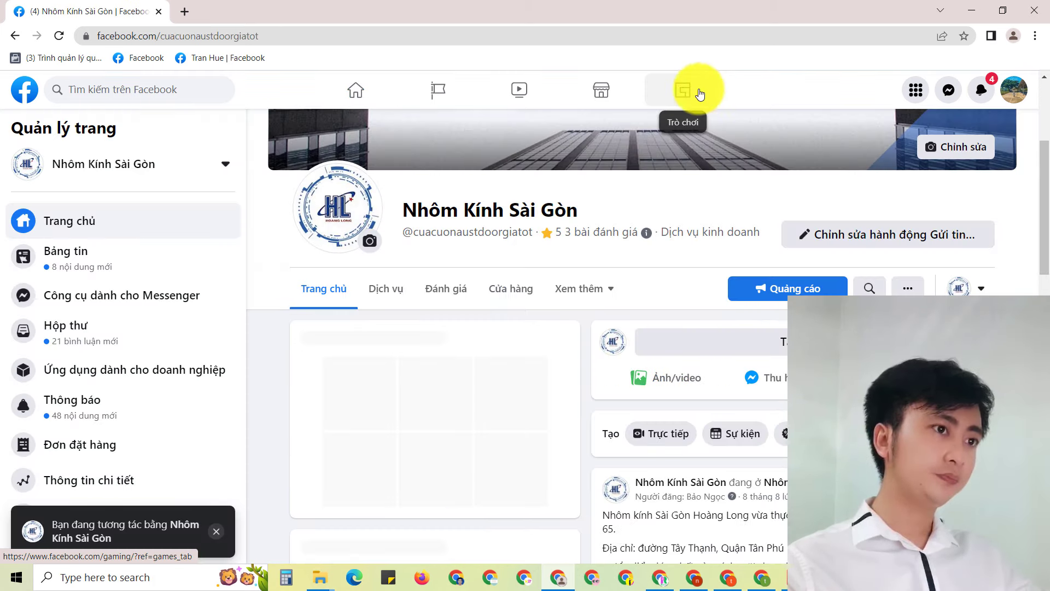
# - Review the Nhôm Kính Sài Gòn page's posts, insights and introduction, and highlight the page username in its web address
pyautogui.scroll(-13, 603, 179)
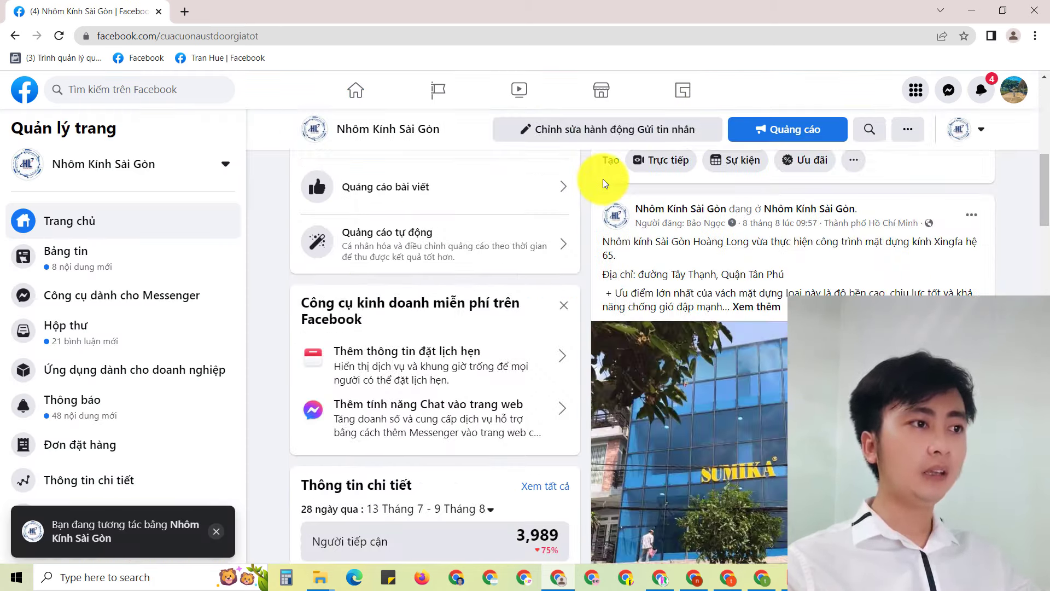
pyautogui.scroll(-6, 683, 228)
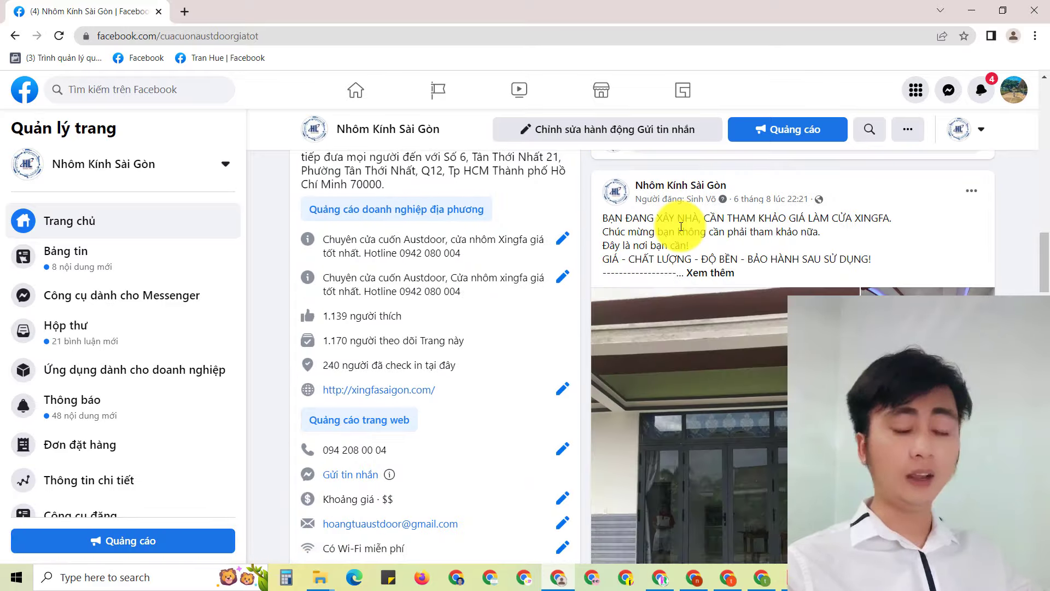
pyautogui.scroll(10, 713, 282)
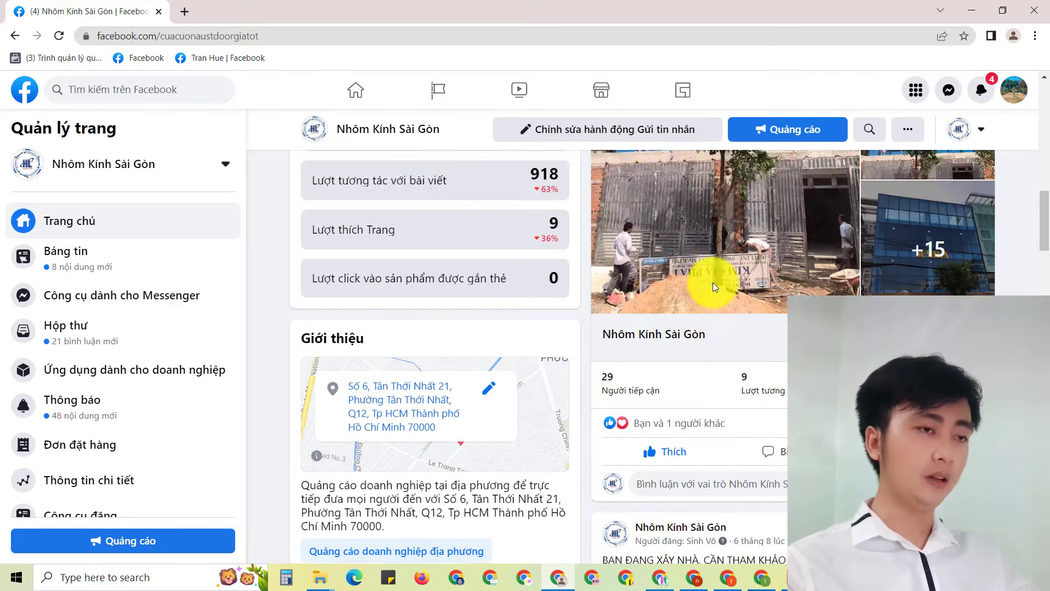
pyautogui.scroll(-6, 714, 282)
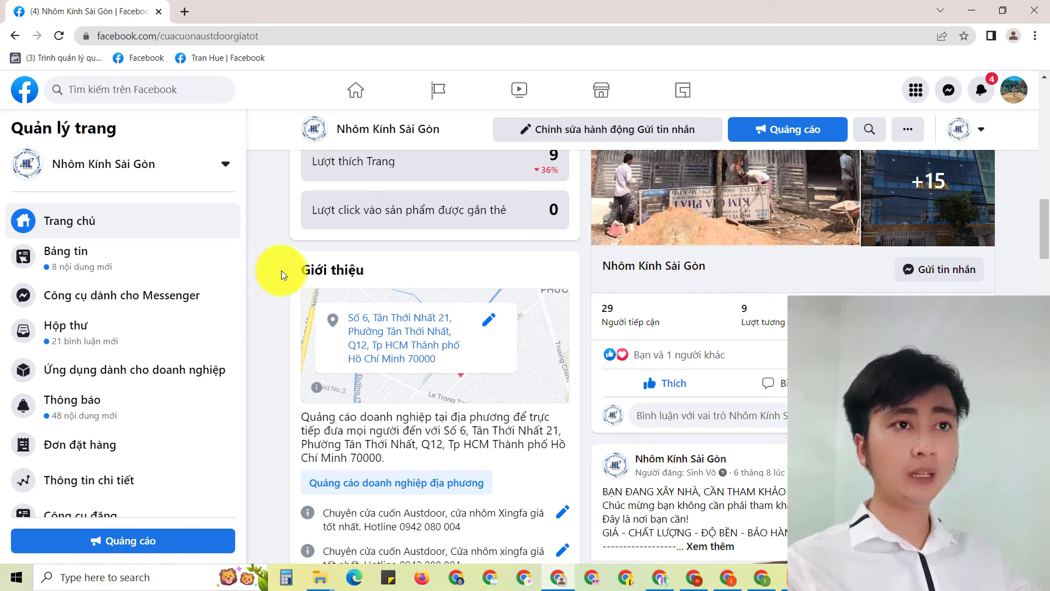
pyautogui.doubleClick(236, 36)
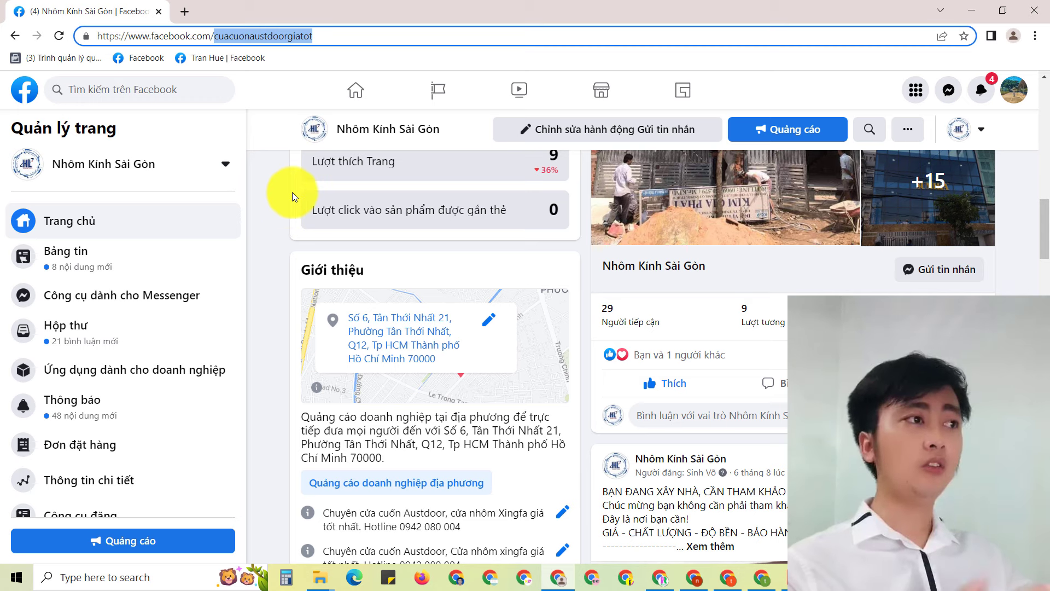
pyautogui.click(274, 188)
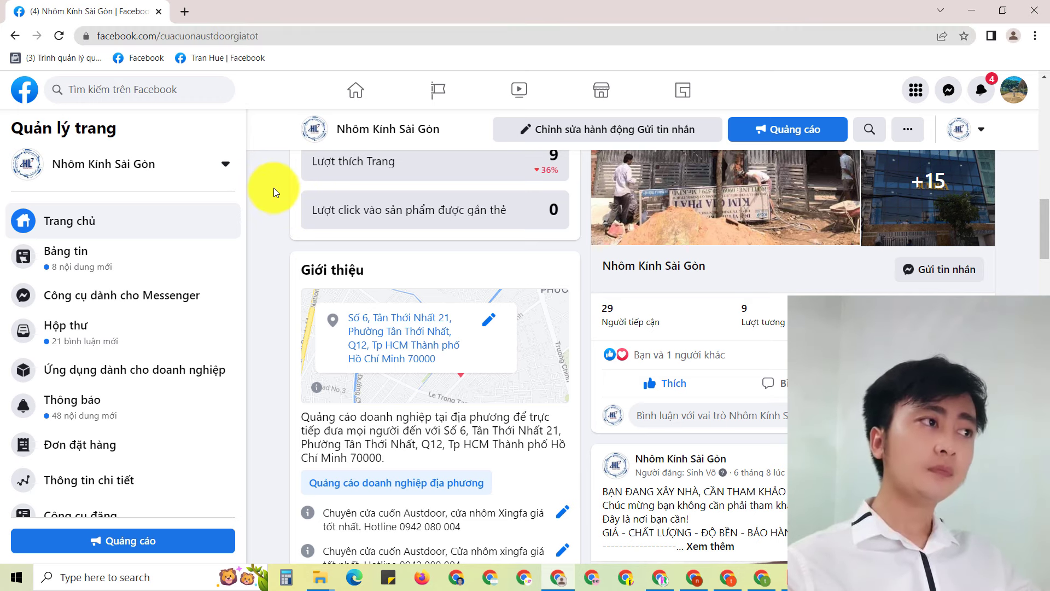
# - Search Google for "SEO" in a new browser tab
pyautogui.click(182, 9)
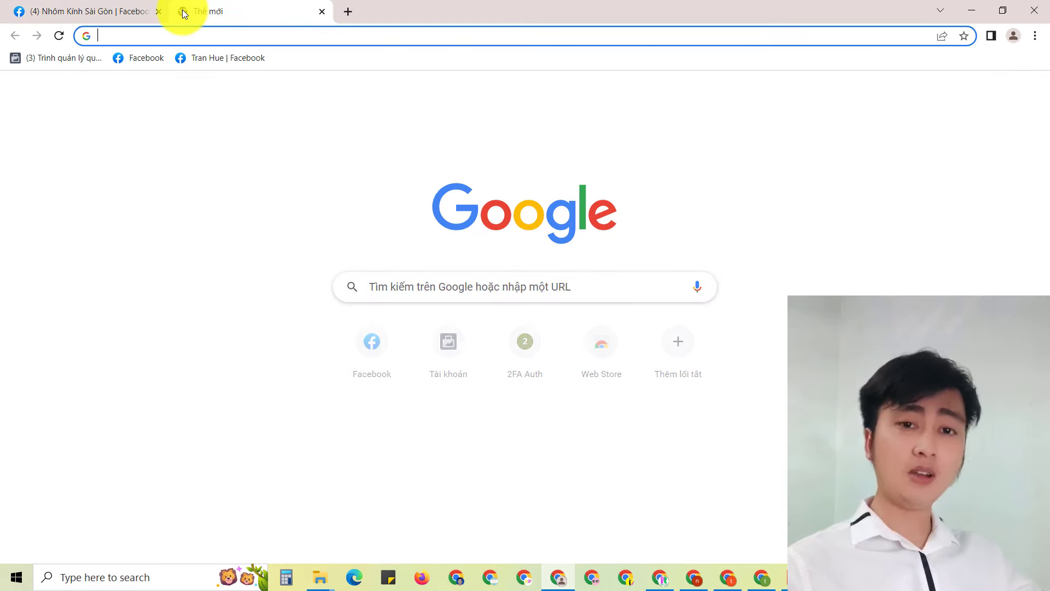
pyautogui.write('SEO')
pyautogui.press('Return')
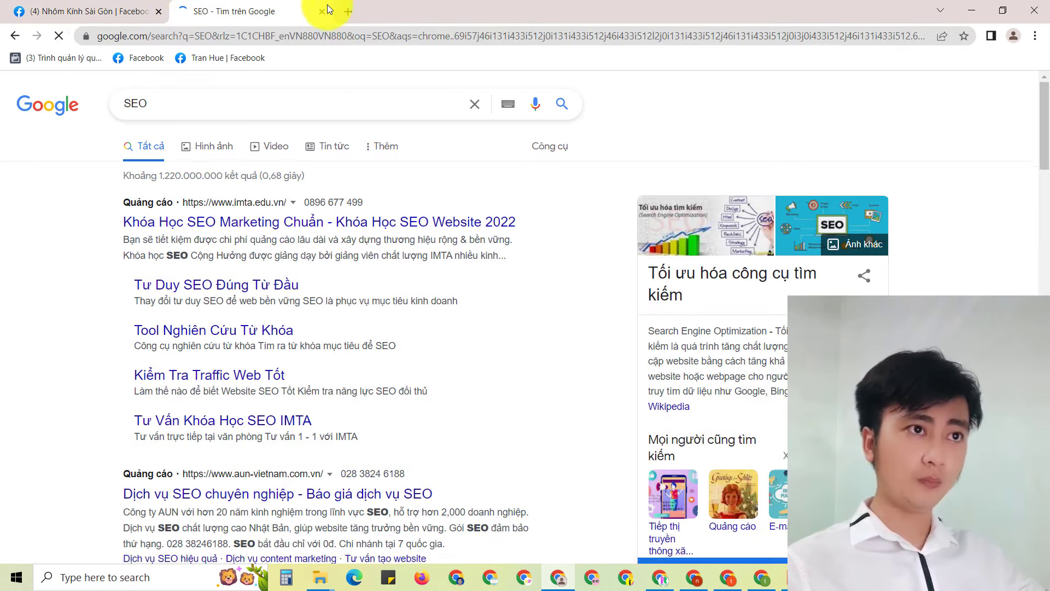
# - Search Google for "KINH NGHIỆM MUA SẮM" in another new tab and open the kinhnghiemchoban.com article on saving money when shopping
pyautogui.click(347, 11)
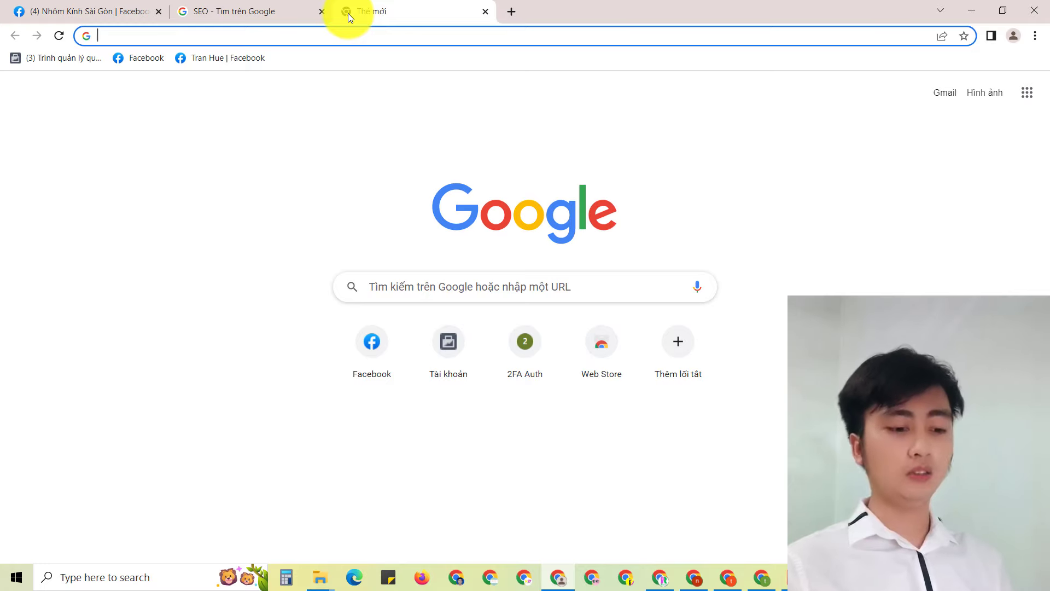
pyautogui.write('KINH NGHIỆM M')
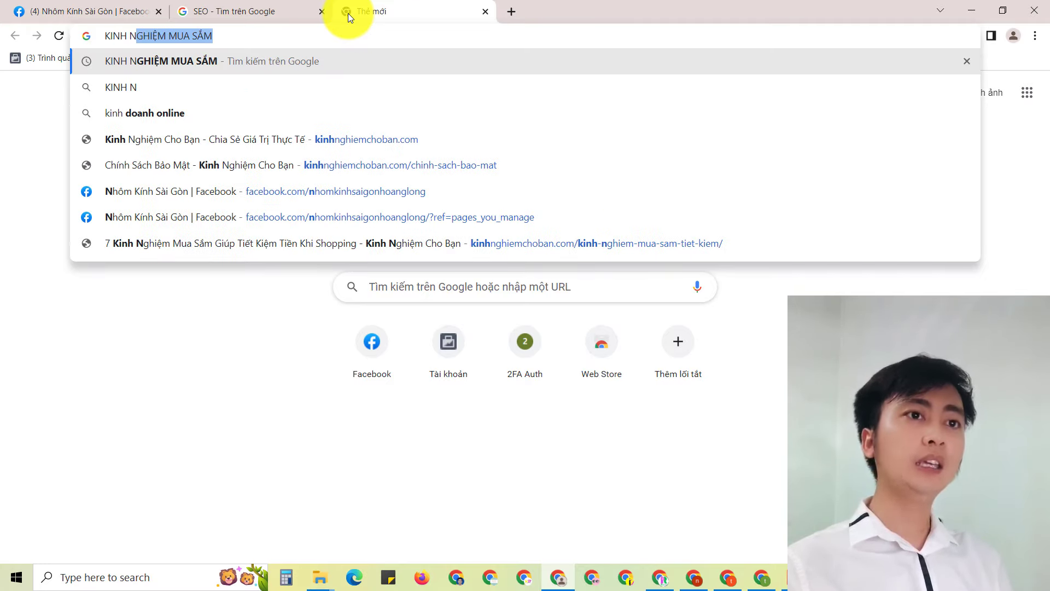
pyautogui.write('U')
pyautogui.press('Return')
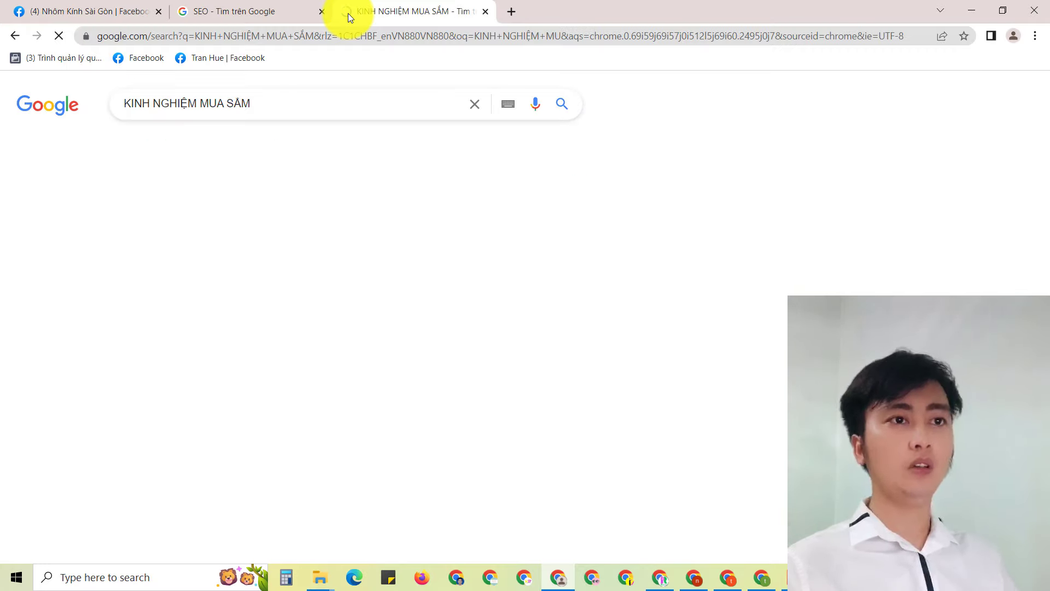
pyautogui.click(261, 492)
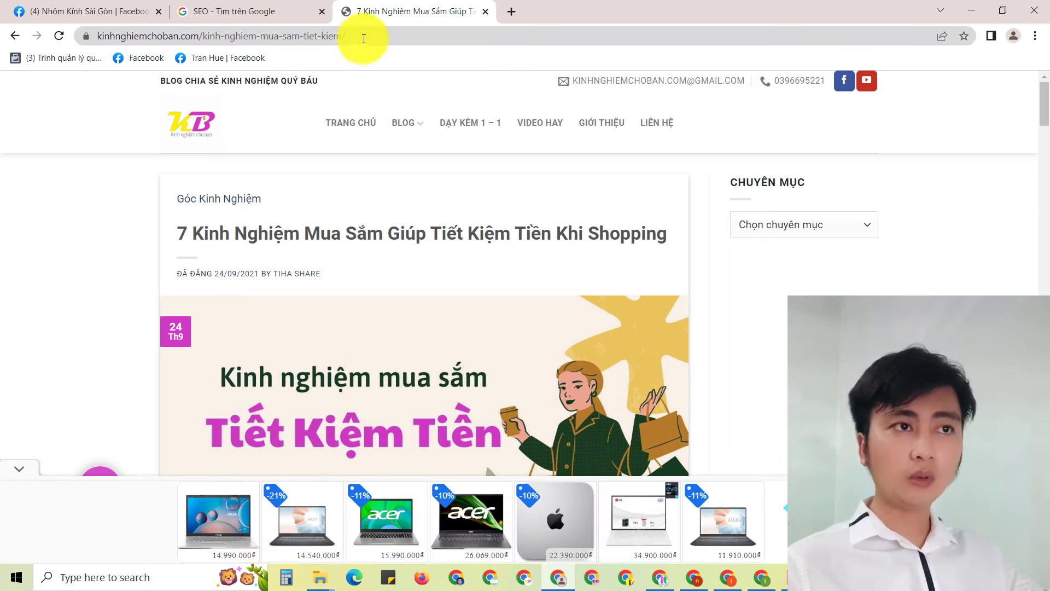
# - Highlight the keyword part of the article's web address and compare it with the article's table of contents and headings
pyautogui.moveTo(363, 38); pyautogui.dragTo(358, 38)
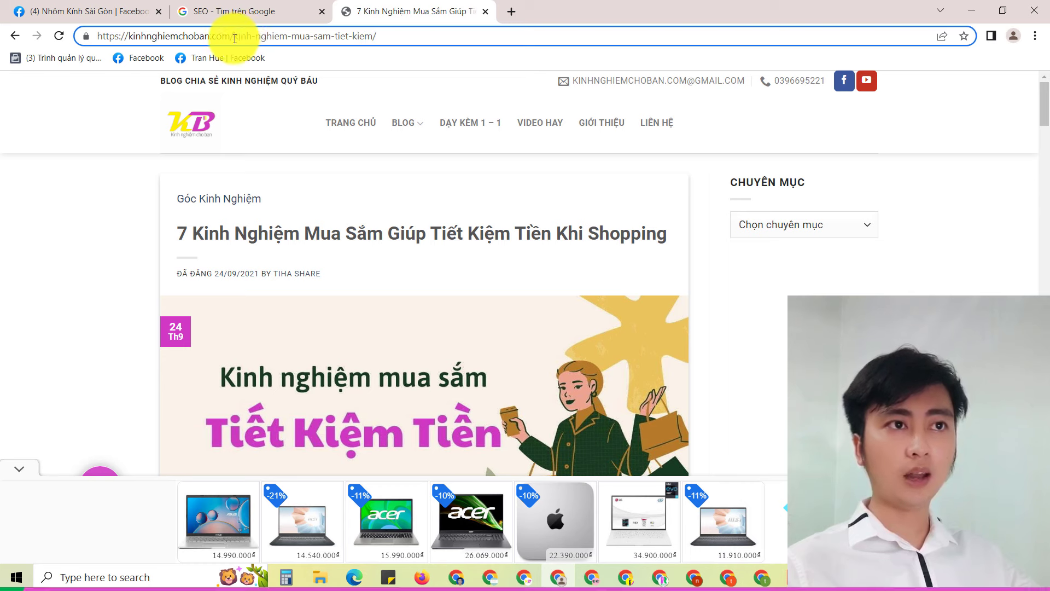
pyautogui.moveTo(235, 37); pyautogui.dragTo(325, 42)
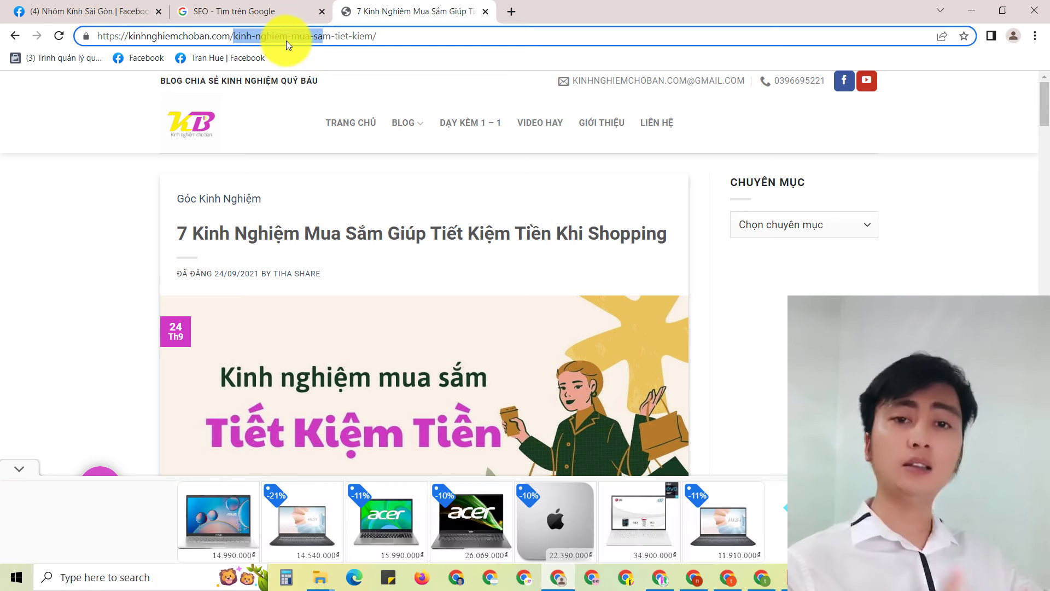
pyautogui.scroll(-5, 484, 252)
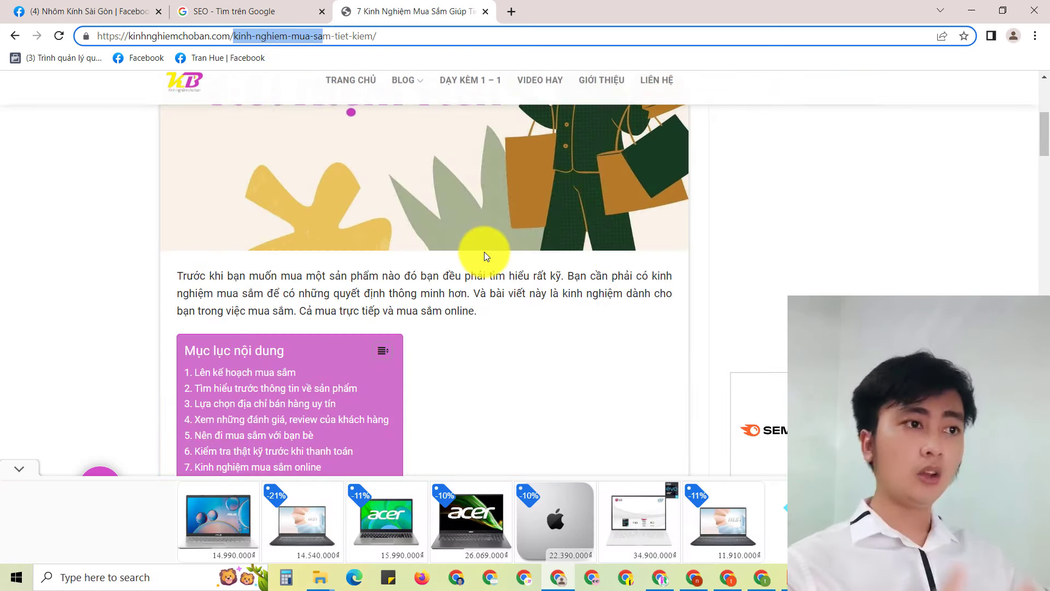
pyautogui.scroll(-5, 504, 268)
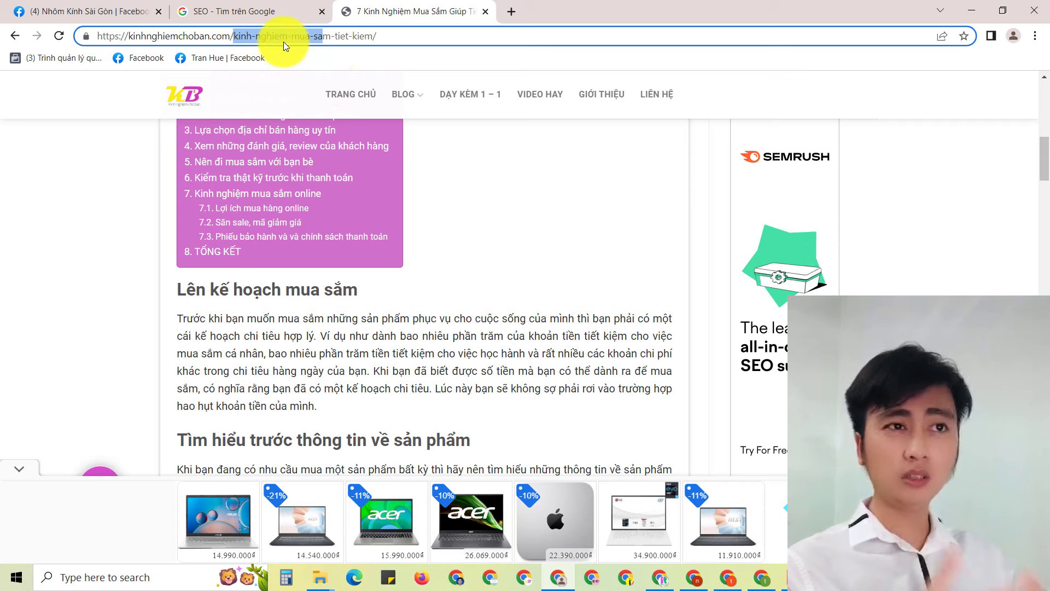
# - Return to the Nhôm Kính Sài Gòn page and highlight the "cuacuonaustdoor" keyword in its web address
pyautogui.click(104, 12)
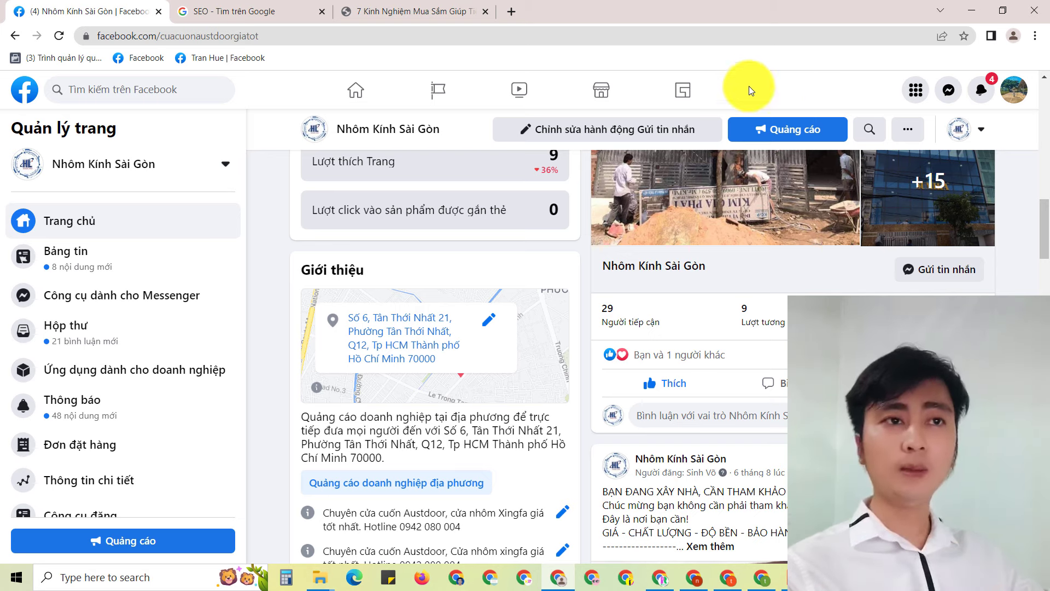
pyautogui.moveTo(214, 36); pyautogui.dragTo(287, 37)
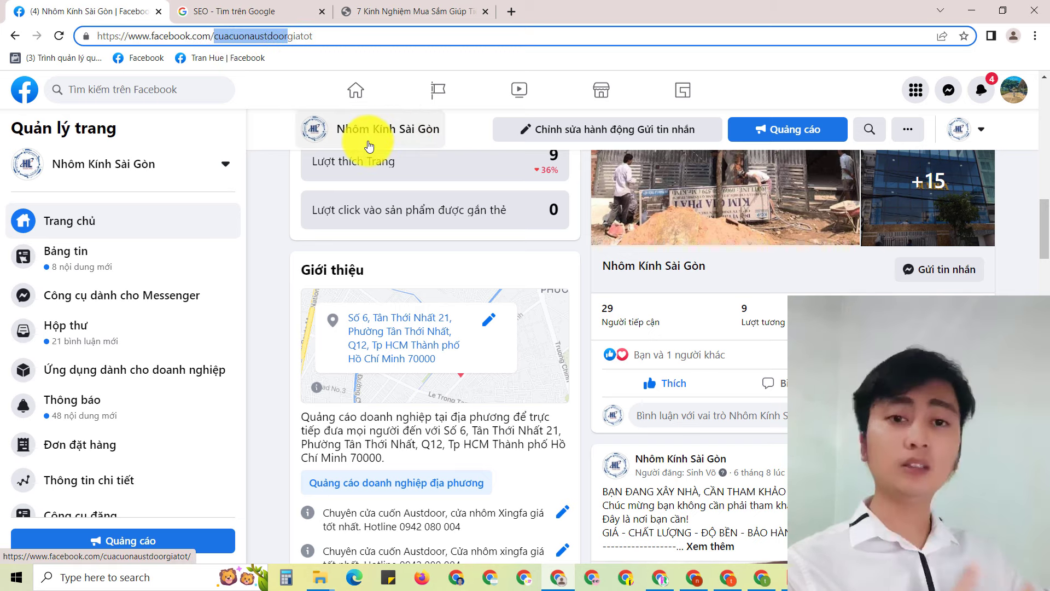
pyautogui.click(273, 232)
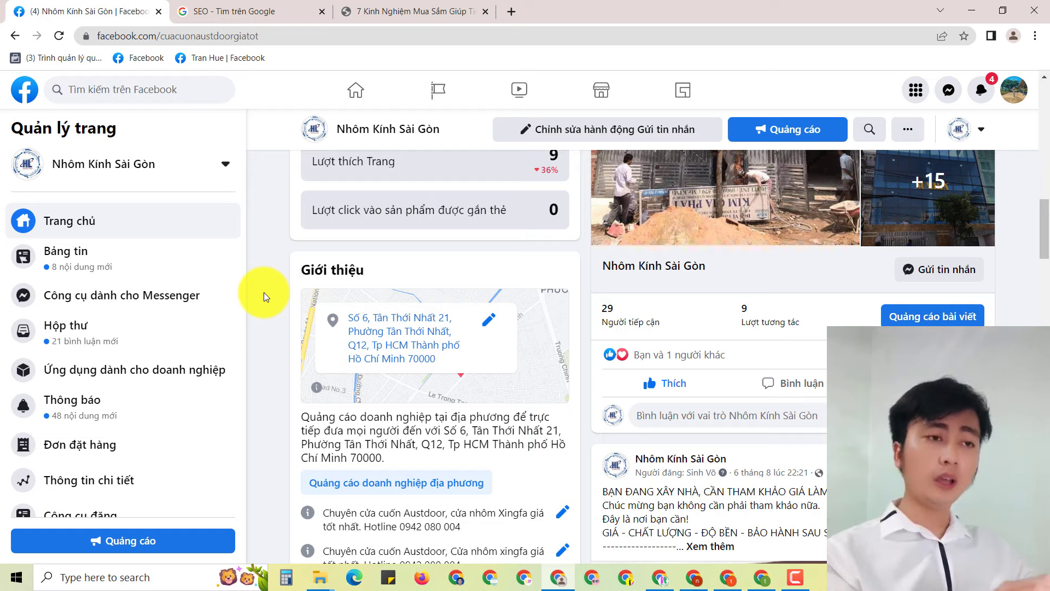
# - Examine the fanpage's posts, introduction and contact details to see how the page is built up
pyautogui.scroll(10, 327, 279)
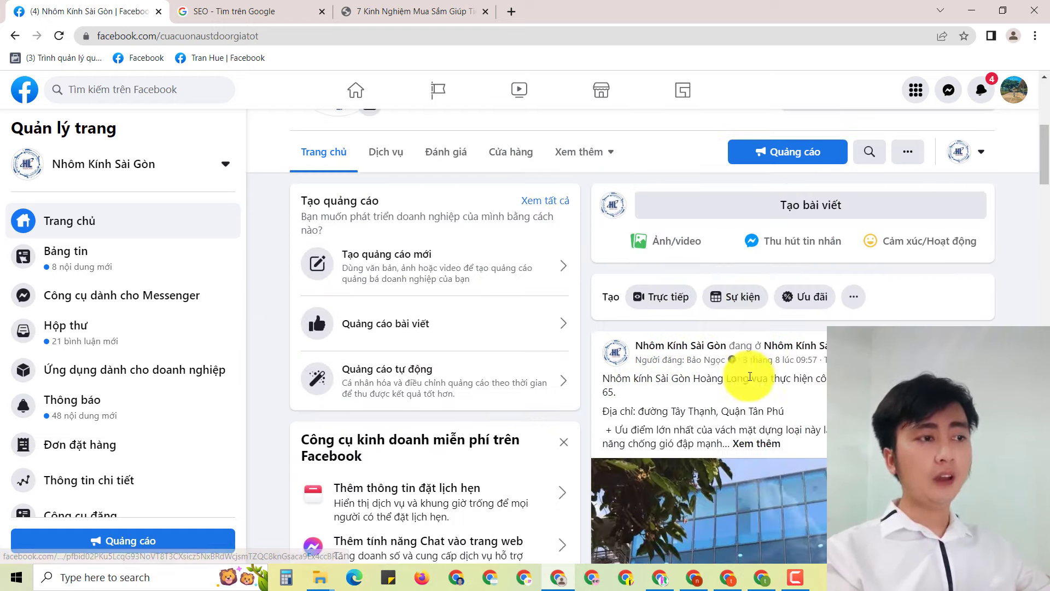
pyautogui.scroll(-10, 667, 369)
pyautogui.scroll(12, 511, 349)
pyautogui.scroll(-12, 516, 349)
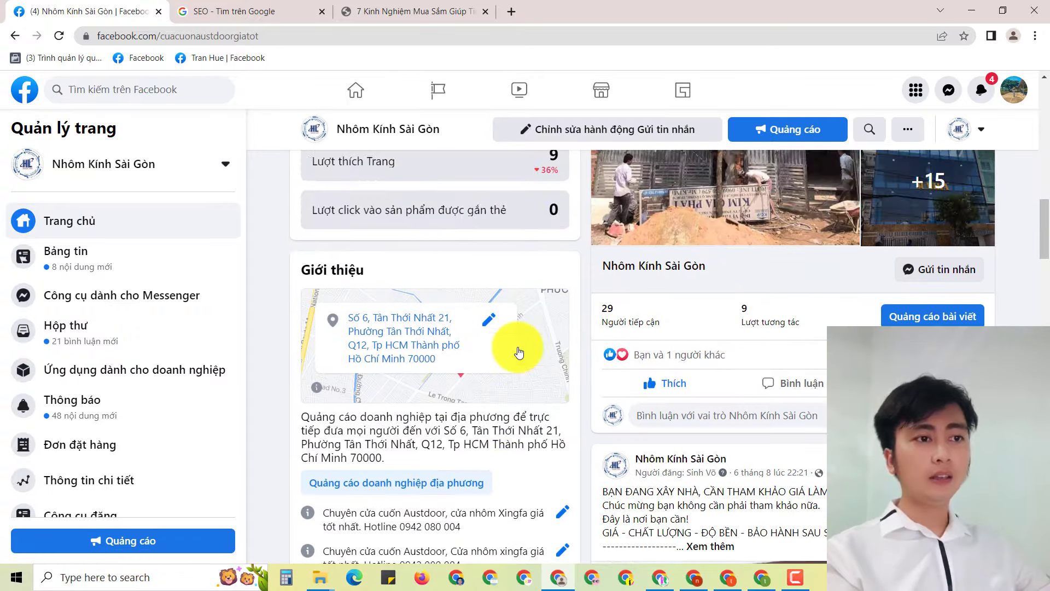
pyautogui.scroll(-1, 519, 353)
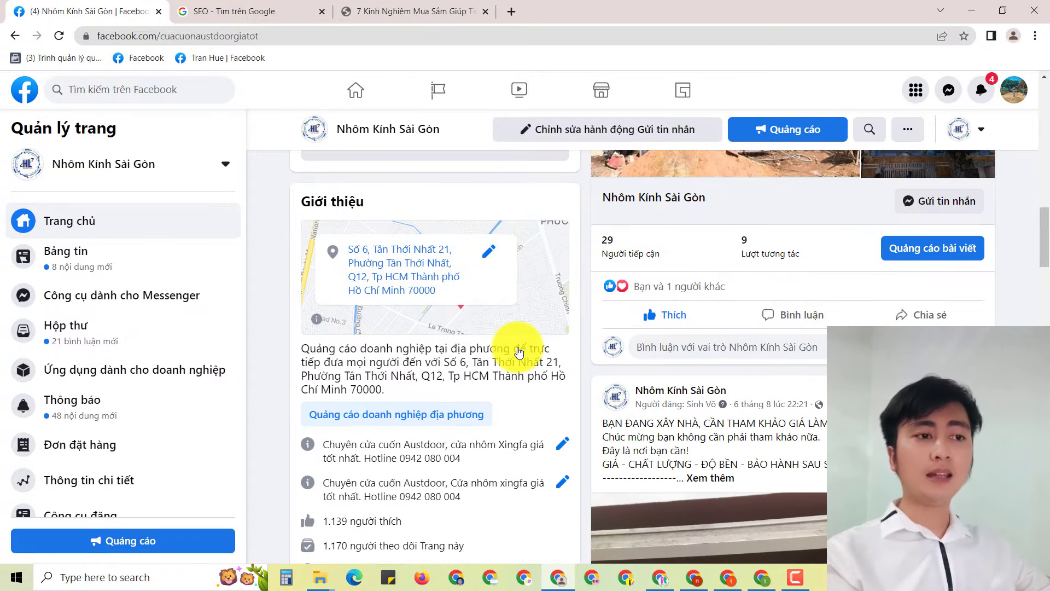
pyautogui.scroll(-3, 519, 352)
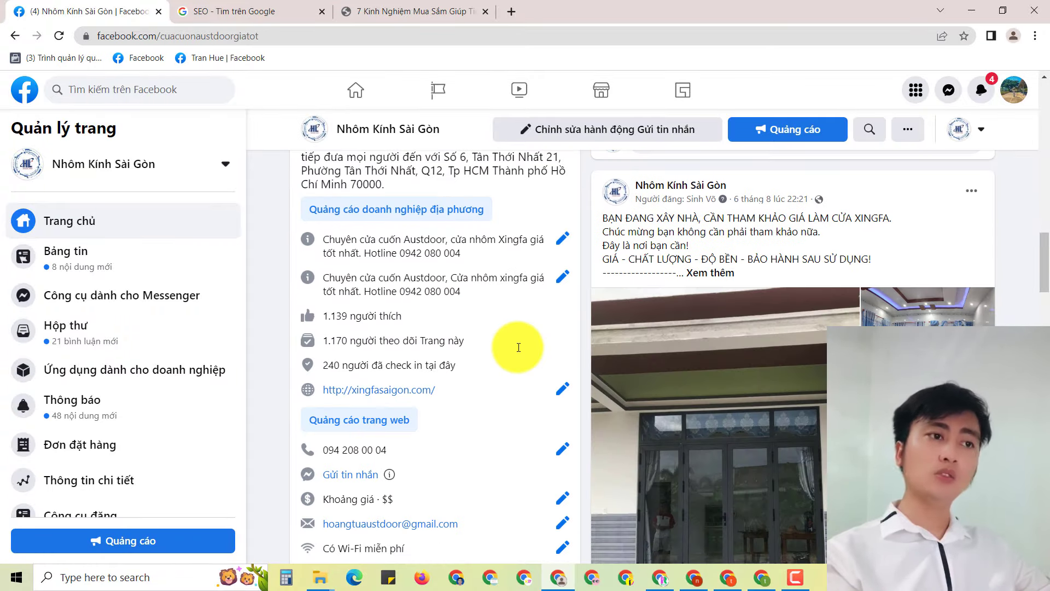
pyautogui.scroll(2, 485, 346)
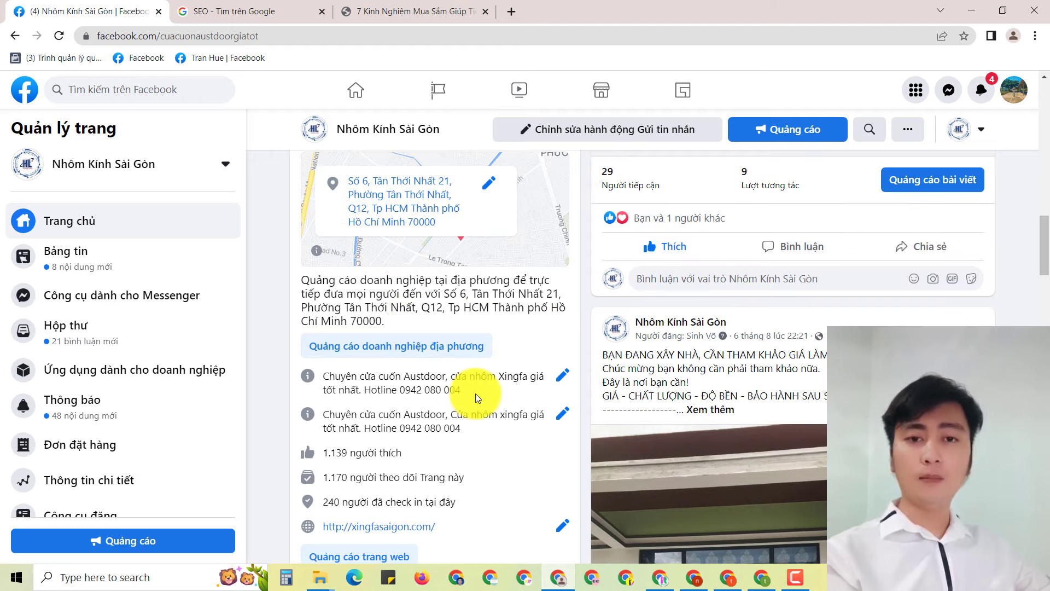
pyautogui.scroll(-5, 849, 306)
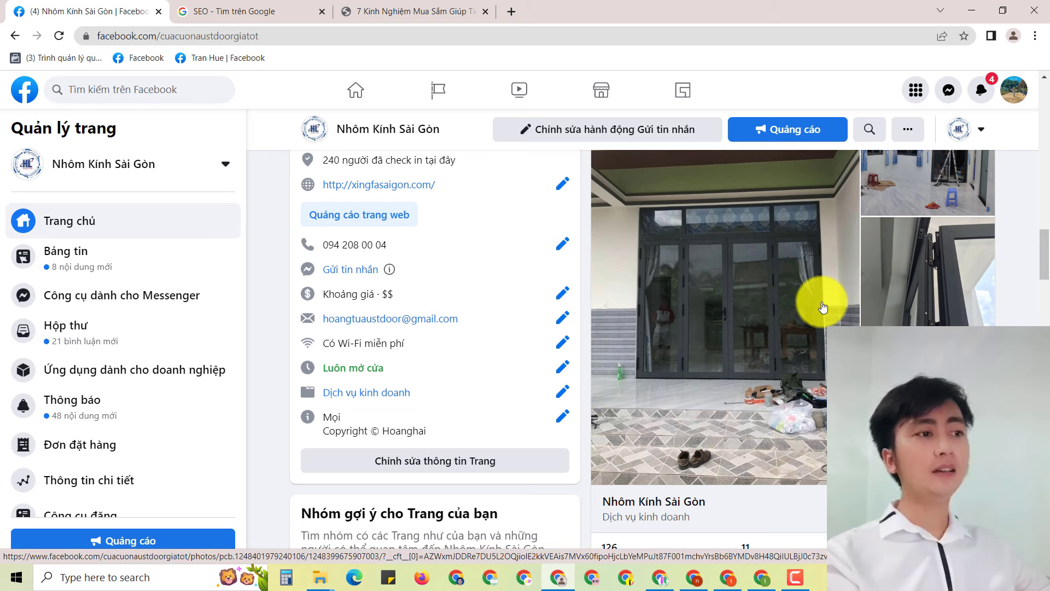
pyautogui.scroll(5, 820, 303)
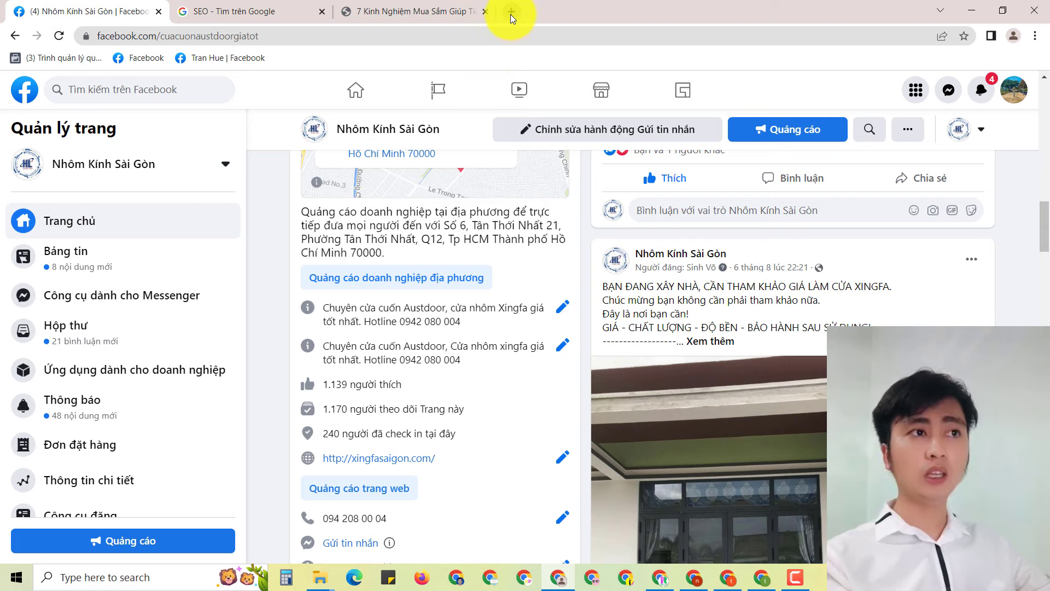
# - Switch to the Google Docs outline and add a line reading "CPM-" directly below "SẢN PHẨM"
pyautogui.click(727, 577)
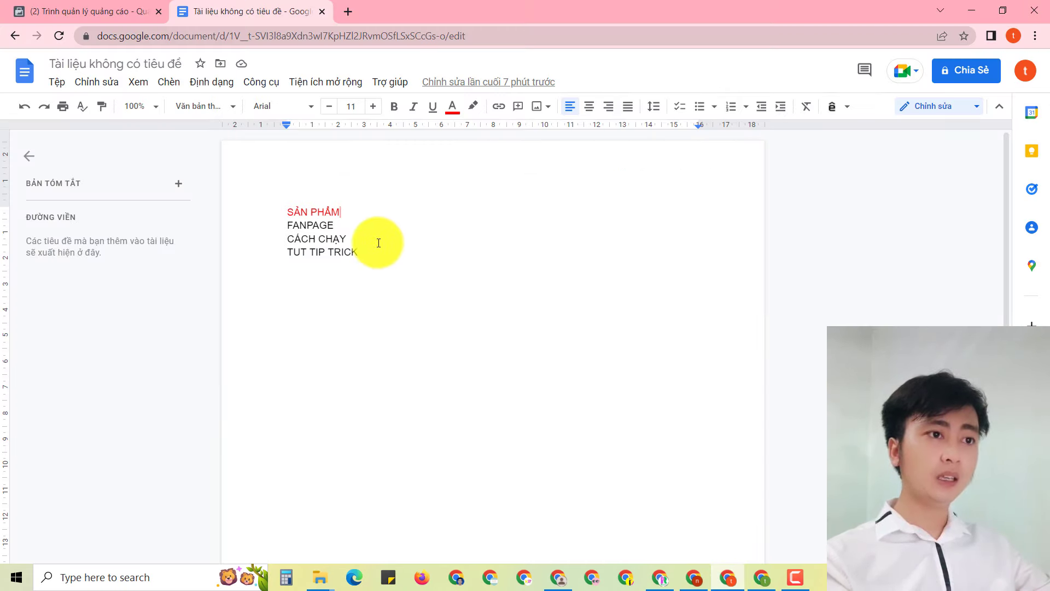
pyautogui.click(326, 182)
pyautogui.click(350, 212)
pyautogui.press('Return')
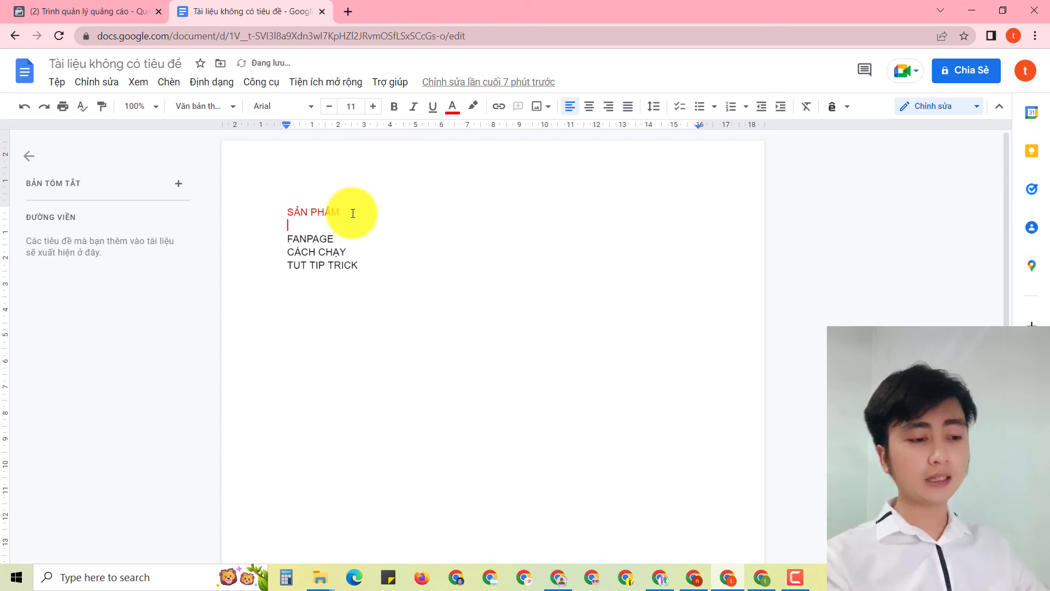
pyautogui.write('CPM-')
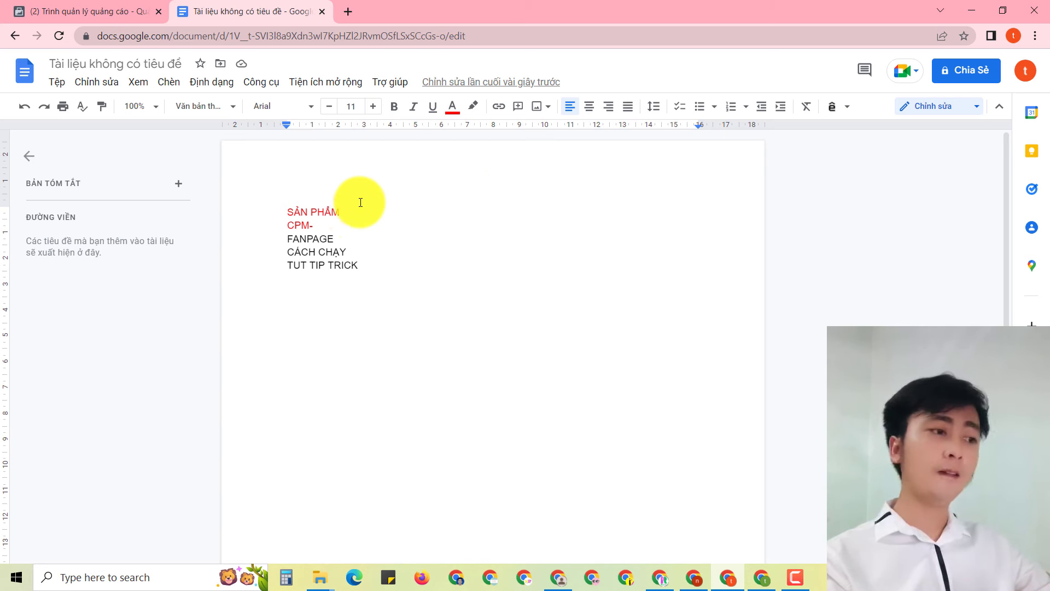
# - Switch back to the Nhôm Kính Sài Gòn fanpage and look through its posts, photos, videos and contact details
pyautogui.click(556, 581)
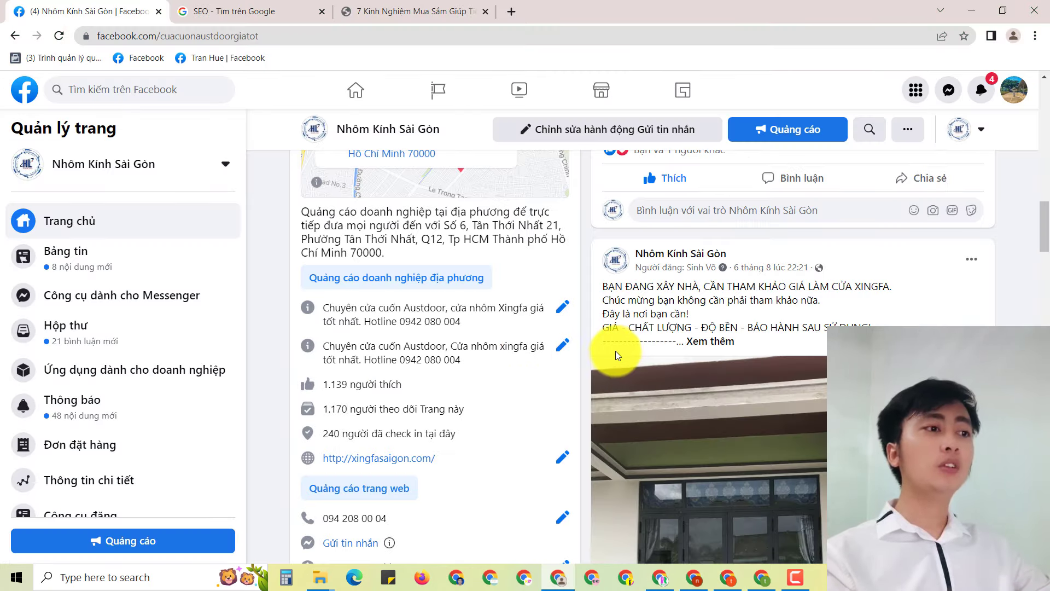
pyautogui.scroll(-5, 622, 351)
pyautogui.scroll(-5, 622, 351)
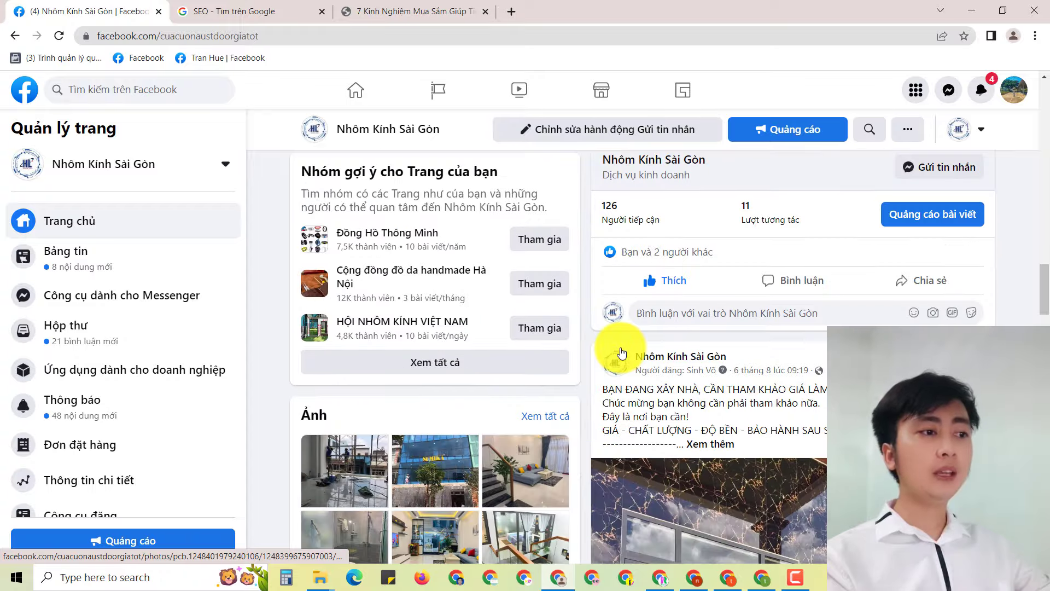
pyautogui.scroll(-5, 622, 351)
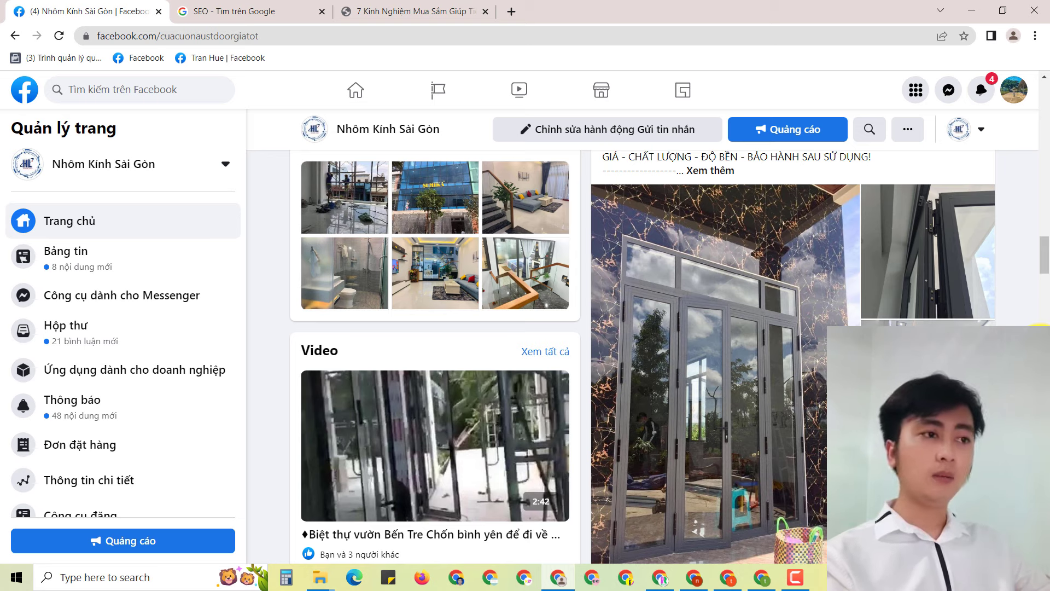
pyautogui.moveTo(1042, 261); pyautogui.dragTo(1041, 208)
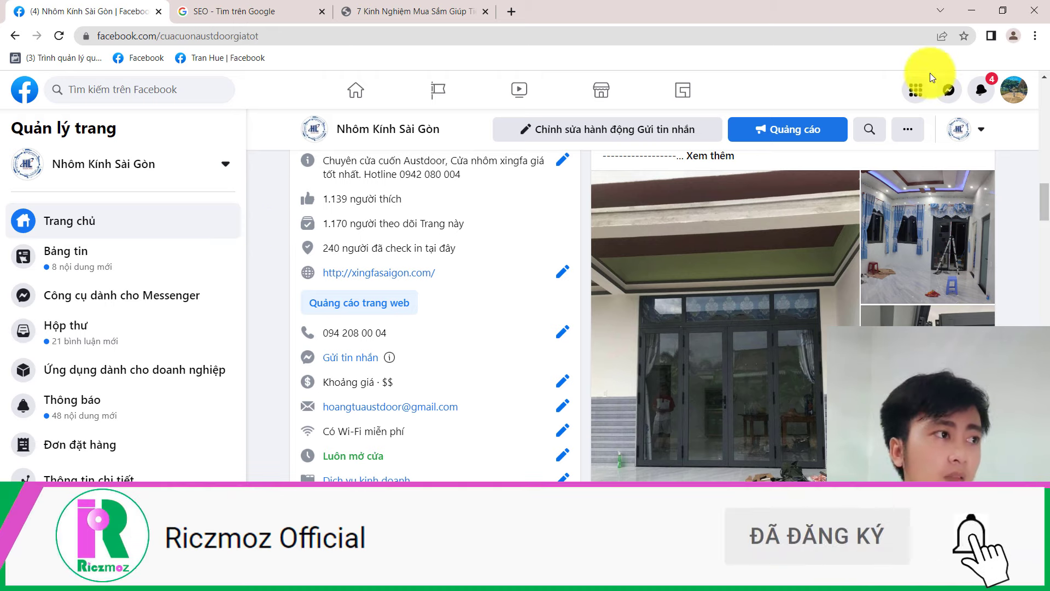
# - Open the account's personal profile and look through the list of pages it has liked
pyautogui.click(1008, 94)
pyautogui.click(863, 146)
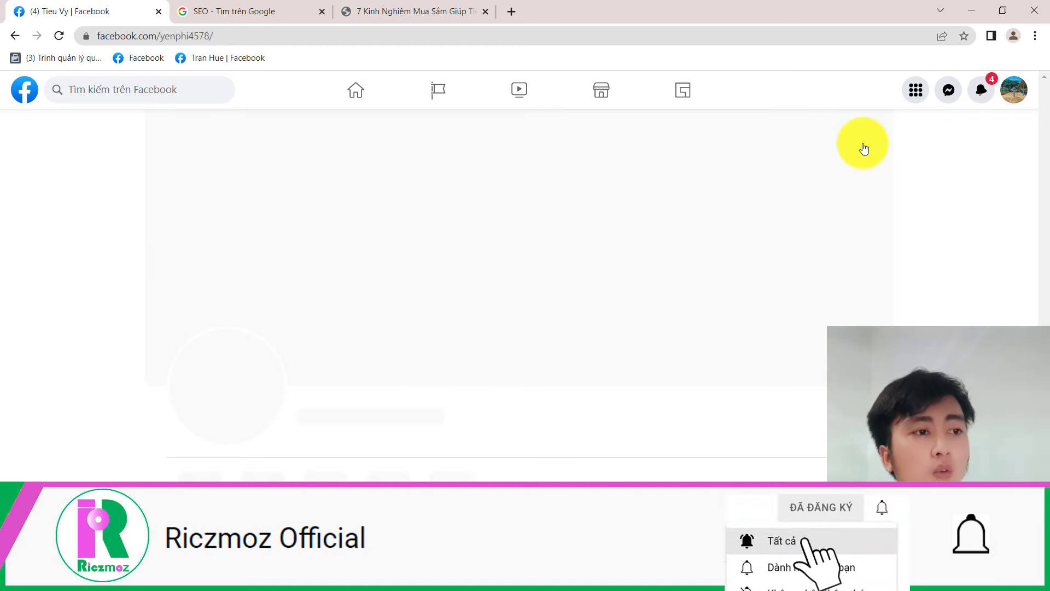
pyautogui.scroll(-5, 762, 211)
pyautogui.click(533, 247)
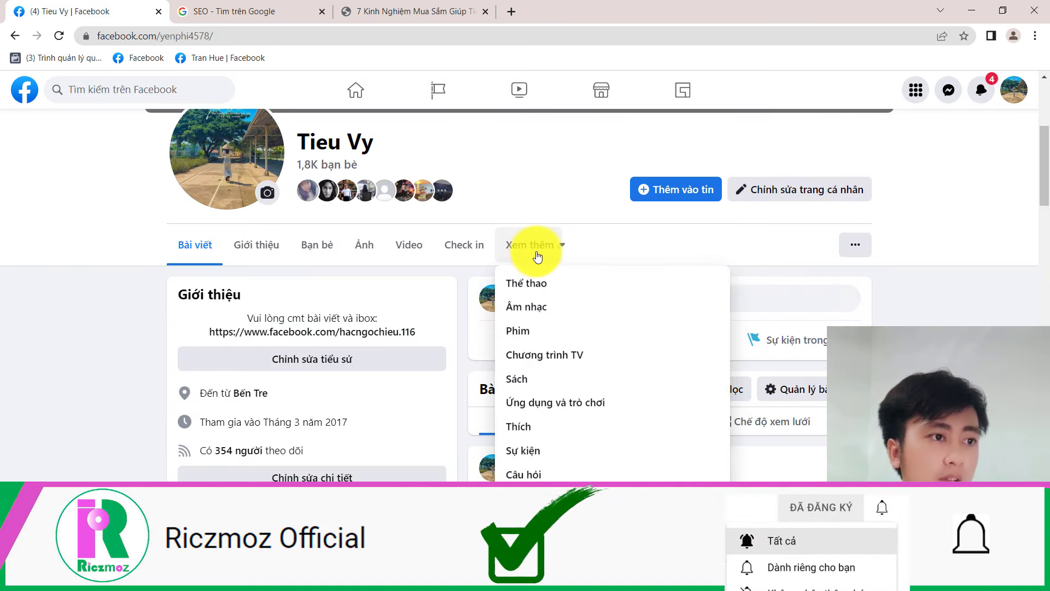
pyautogui.click(544, 430)
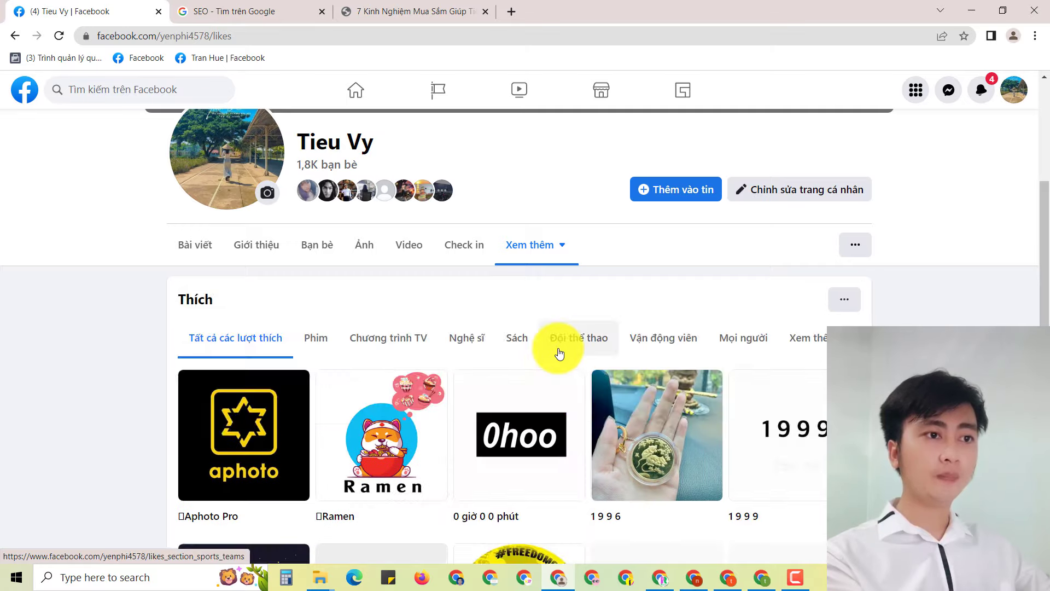
pyautogui.scroll(-5, 619, 335)
pyautogui.scroll(1, 787, 355)
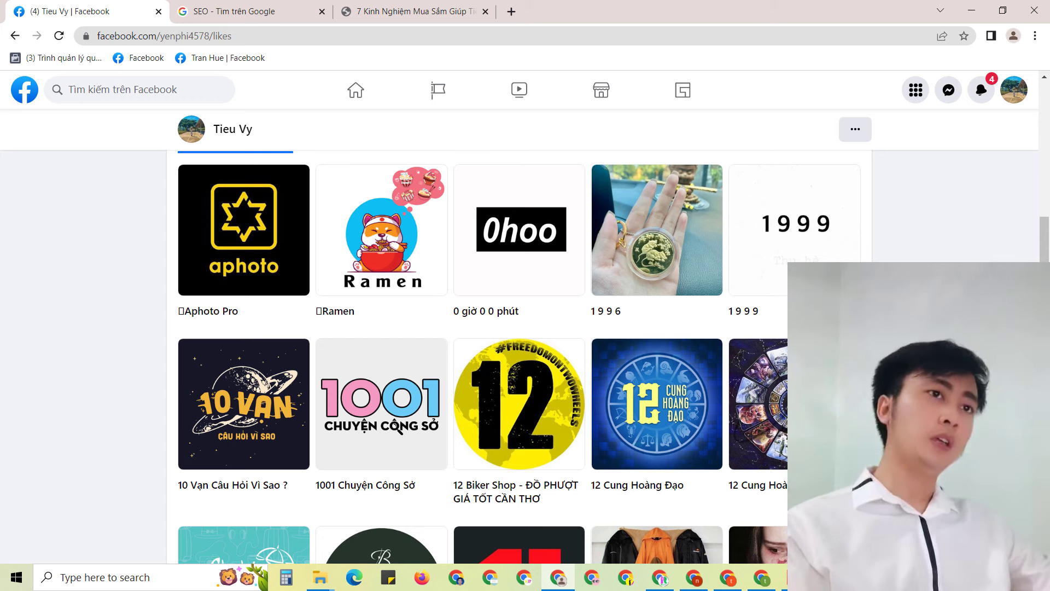
# - Switch to the Google Docs outline and delete the "CPM-" line below "SẢN PHẨM"
pyautogui.click(559, 577)
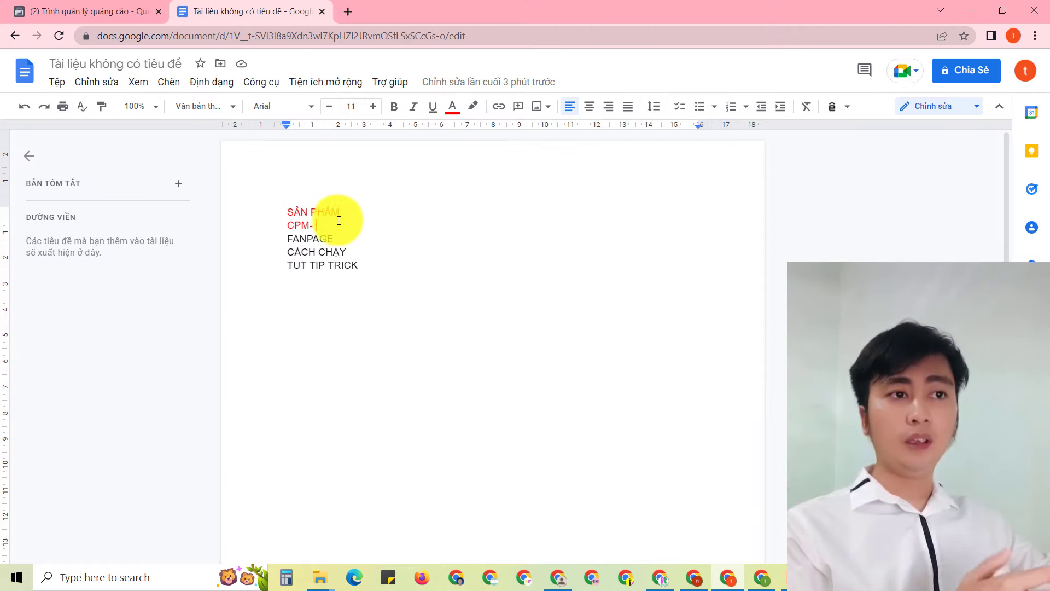
pyautogui.click(290, 225)
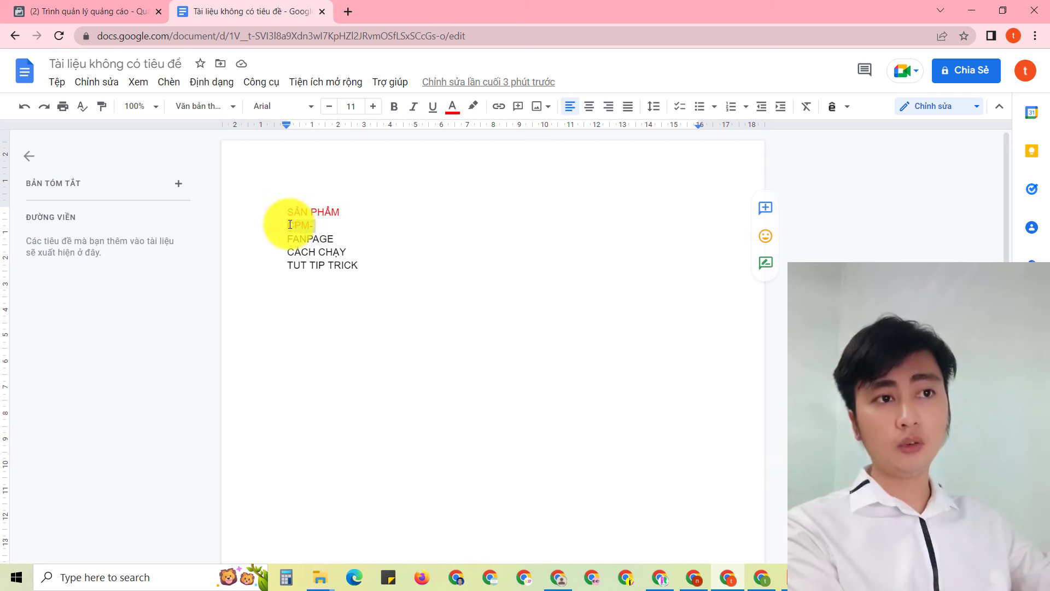
pyautogui.moveTo(290, 225)
pyautogui.mouseDown()
pyautogui.moveTo(314, 226)
pyautogui.moveTo(284, 225)
pyautogui.mouseUp()
pyautogui.press('BackSpace')
pyautogui.press('BackSpace')
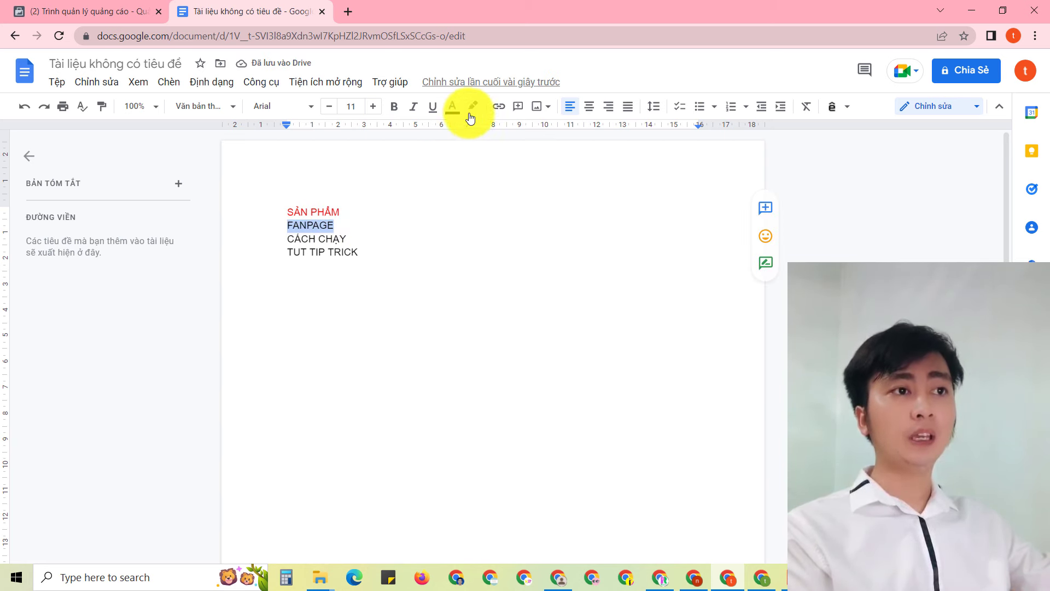
# - Colour the "FANPAGE" line of the outline red
pyautogui.click(452, 106)
pyautogui.click(470, 196)
pyautogui.click(678, 349)
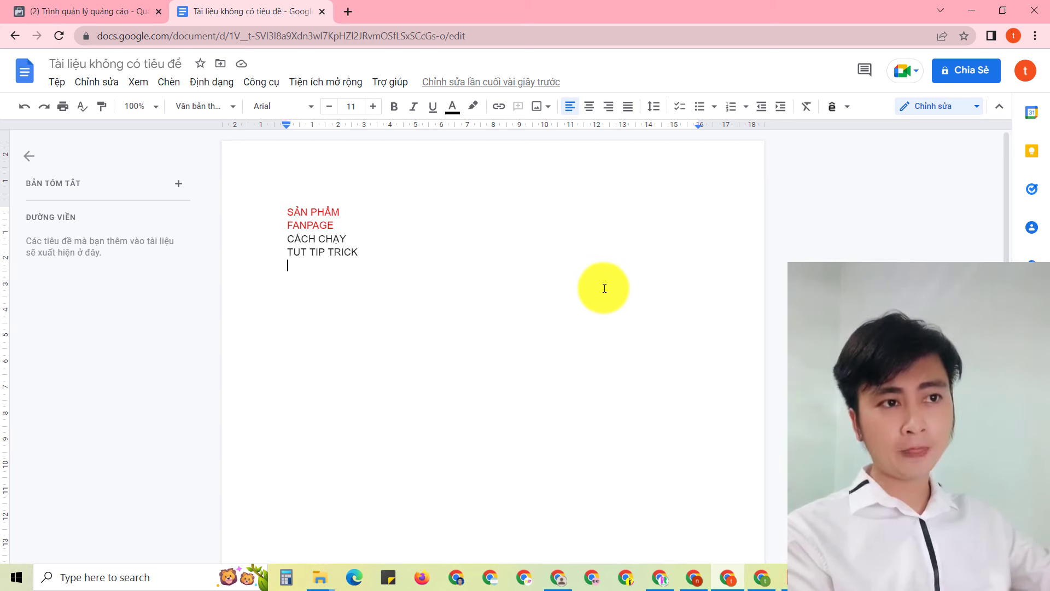
# - Switch to Ads Manager and review cost per result, amount spent and purchases for the three MESS - RI campaigns
pyautogui.click(66, 4)
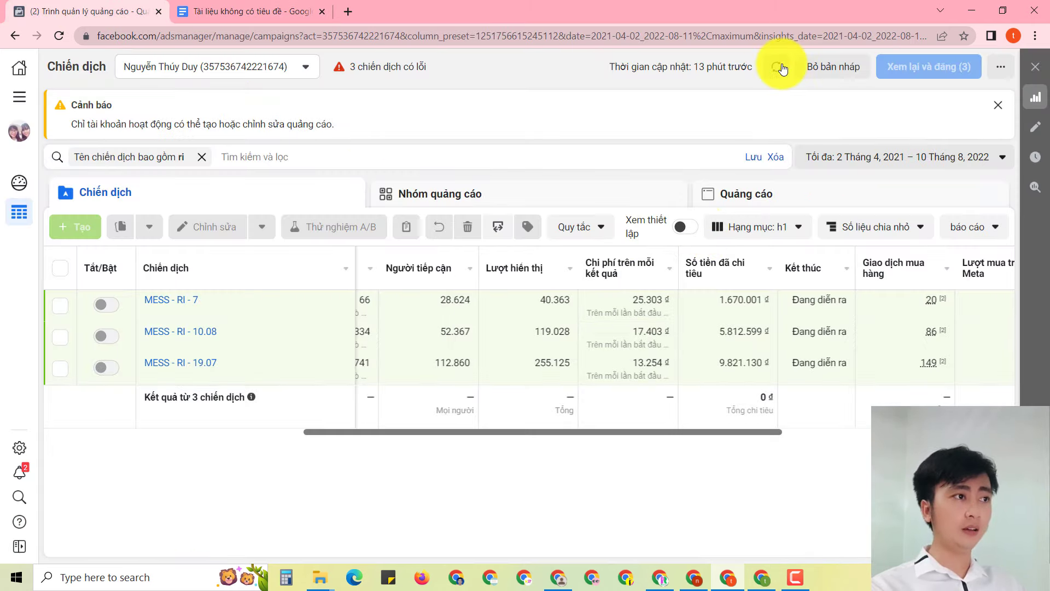
pyautogui.moveTo(695, 432); pyautogui.dragTo(735, 436)
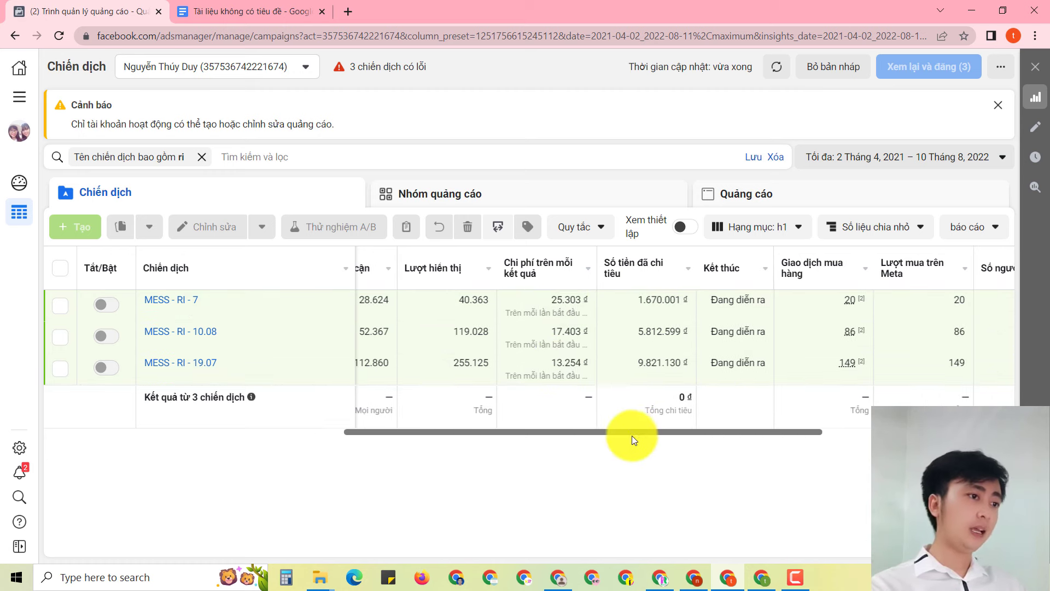
pyautogui.moveTo(636, 435); pyautogui.dragTo(669, 441)
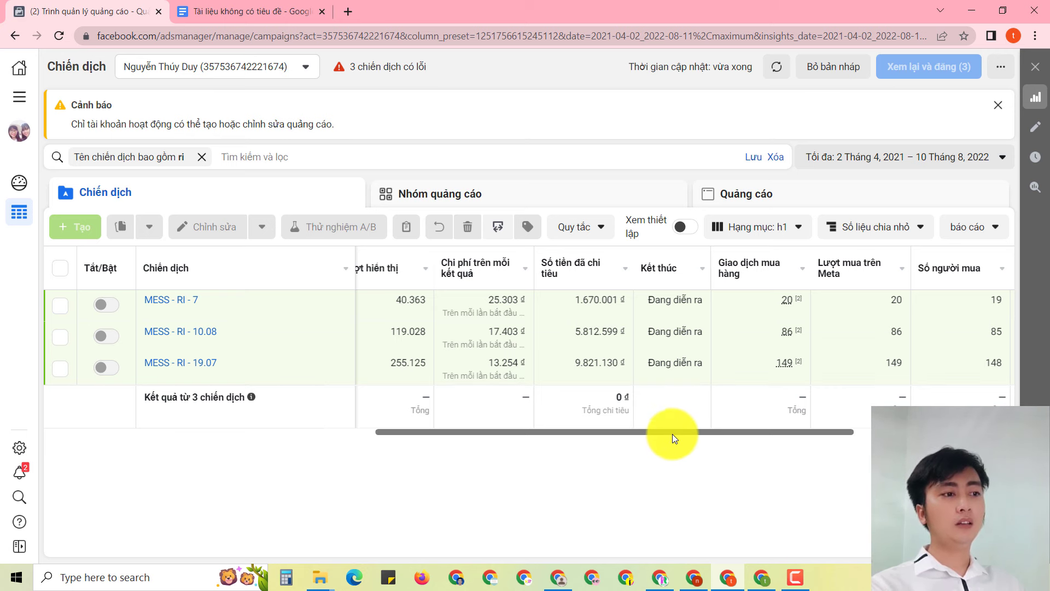
pyautogui.moveTo(672, 434); pyautogui.dragTo(675, 434)
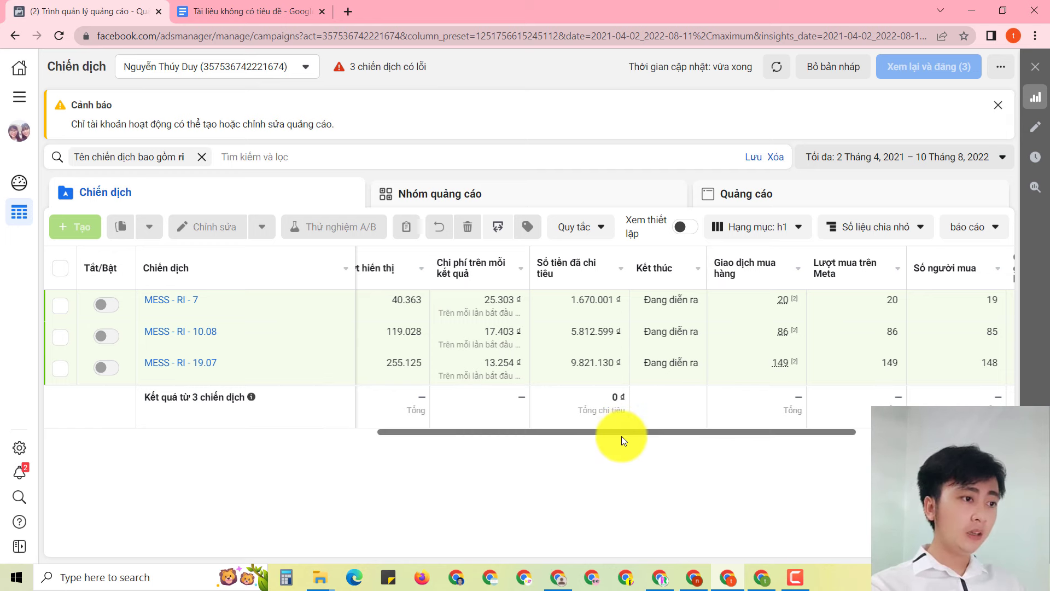
# - Compare the campaigns' buyers, cost per purchase and purchase conversion value with the amount spent
pyautogui.hscroll(5, 622, 436)
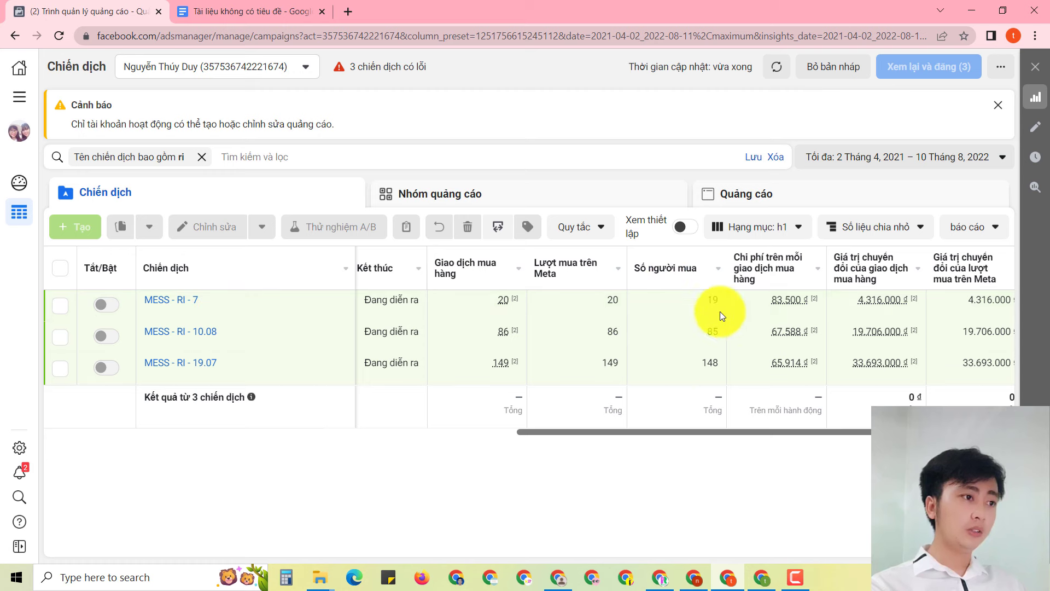
pyautogui.hscroll(1, 724, 432)
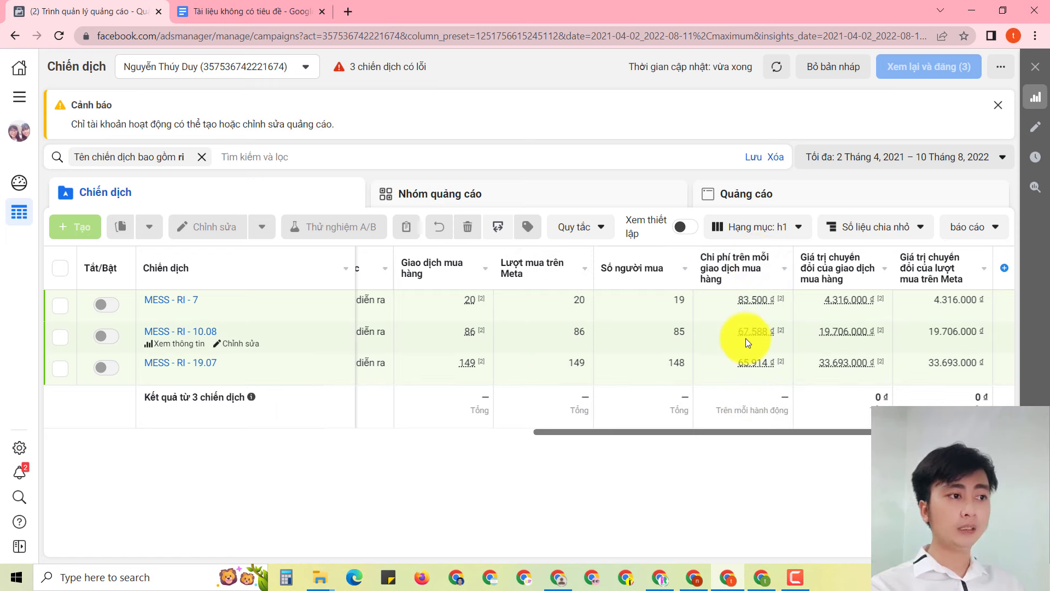
pyautogui.moveTo(753, 368)
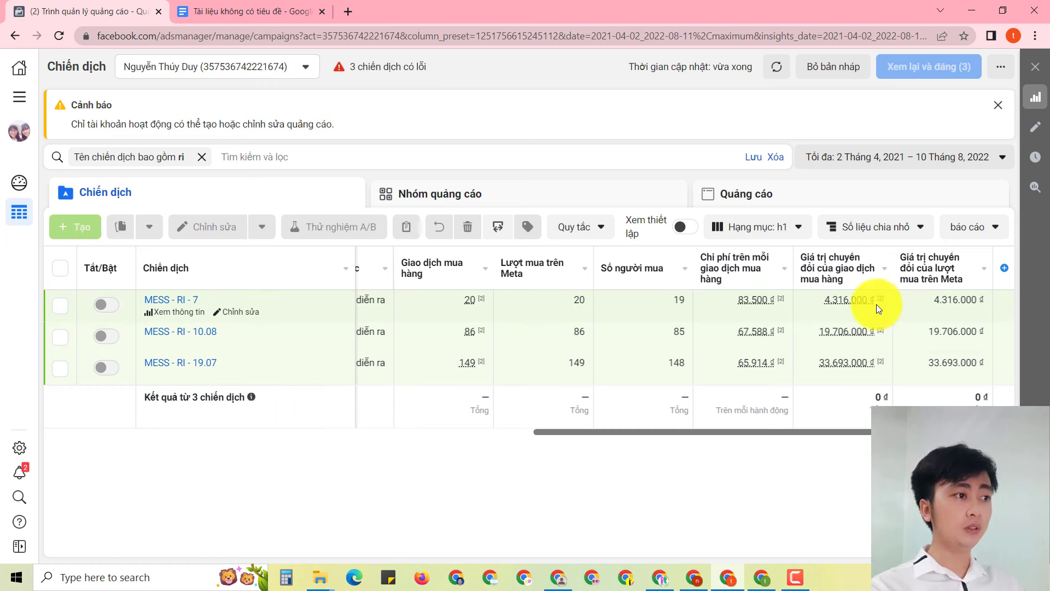
pyautogui.moveTo(878, 302)
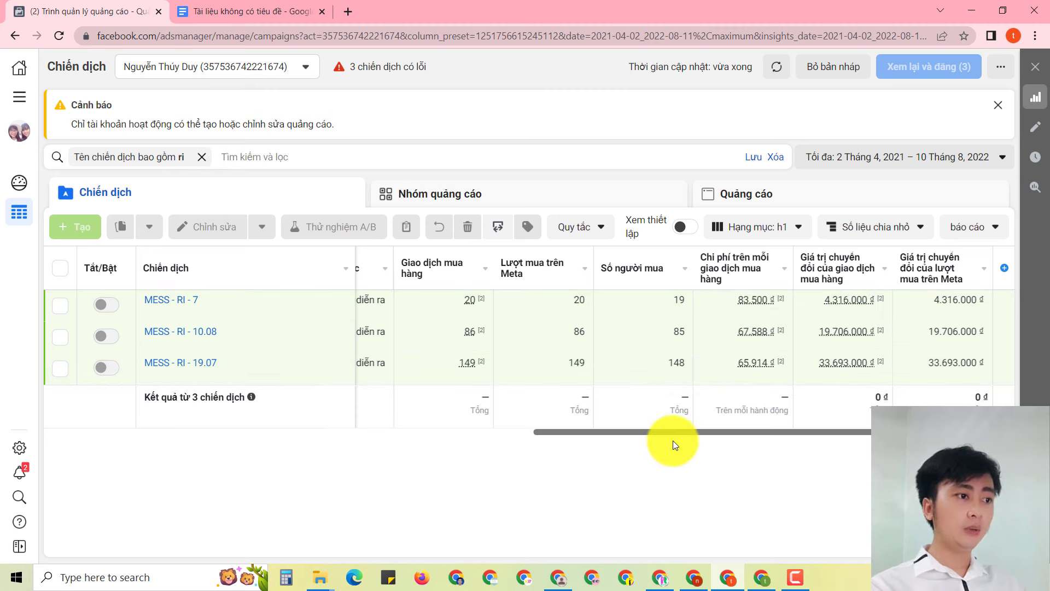
pyautogui.moveTo(674, 436); pyautogui.dragTo(753, 448)
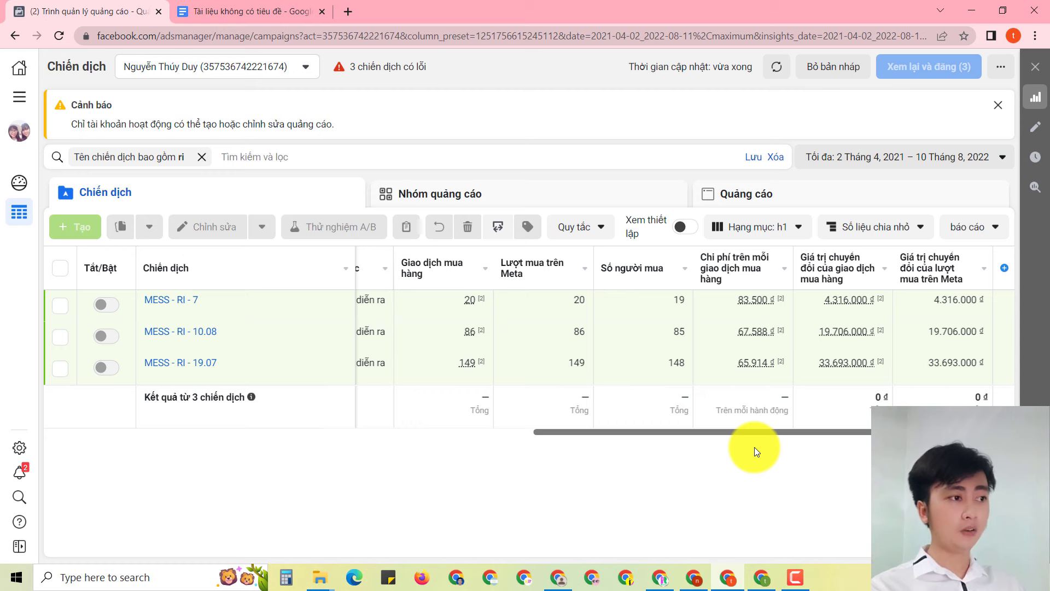
pyautogui.moveTo(825, 334)
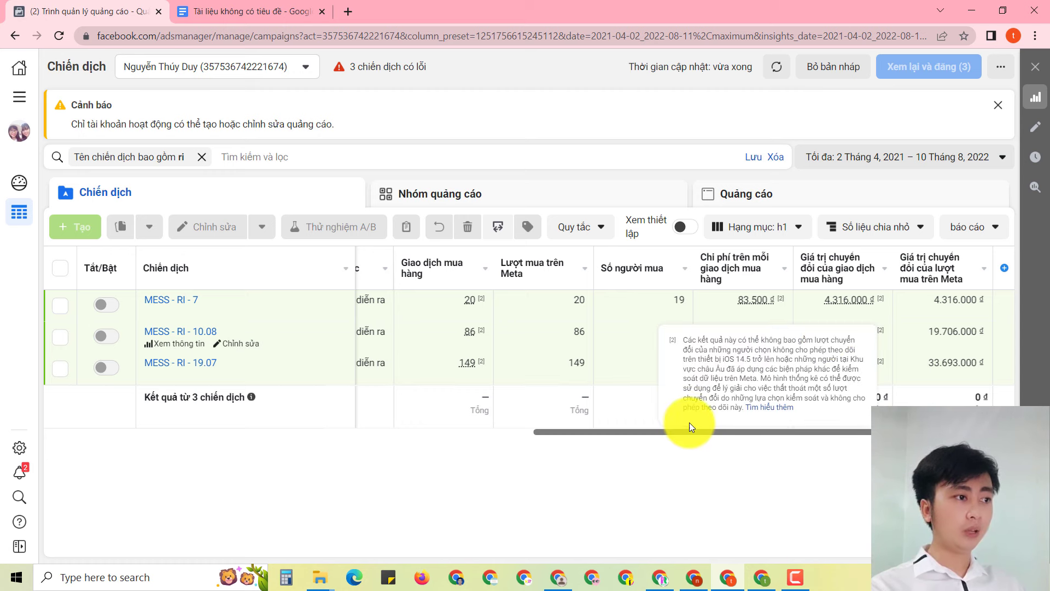
pyautogui.moveTo(669, 435); pyautogui.dragTo(534, 441)
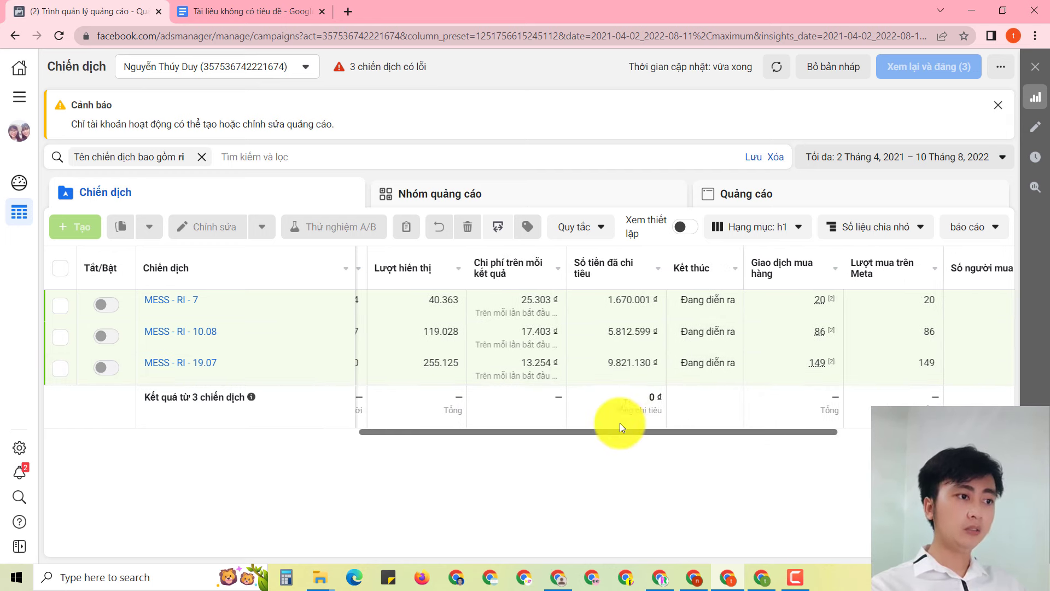
pyautogui.moveTo(622, 431); pyautogui.dragTo(843, 443)
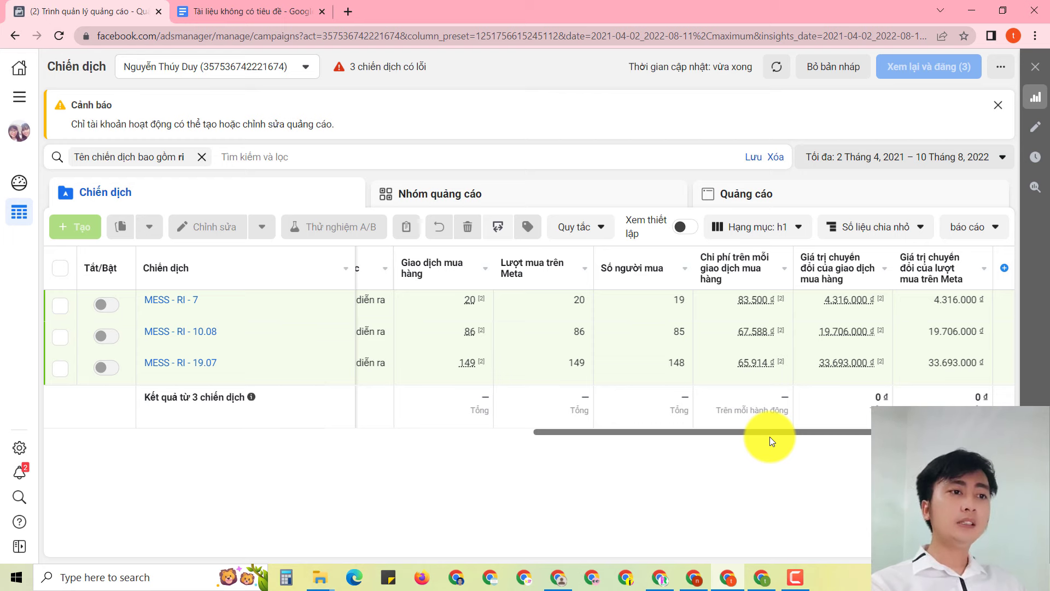
# - Return to the Google Docs outline, highlight the "CÁCH CHẠY" line, and add an empty line at the end
pyautogui.click(247, 11)
pyautogui.moveTo(285, 237); pyautogui.dragTo(408, 242)
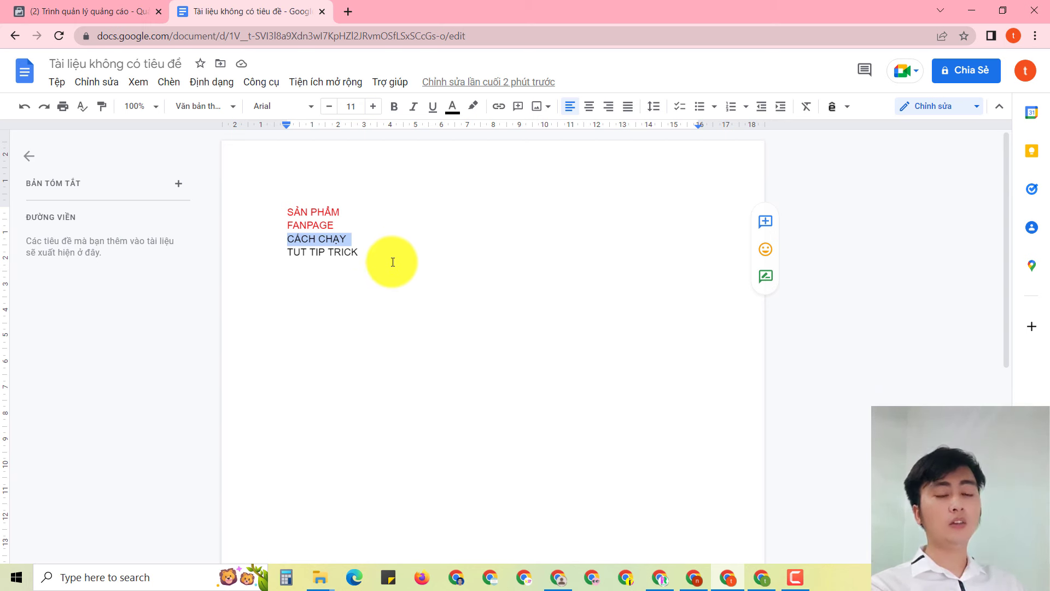
pyautogui.click(467, 255)
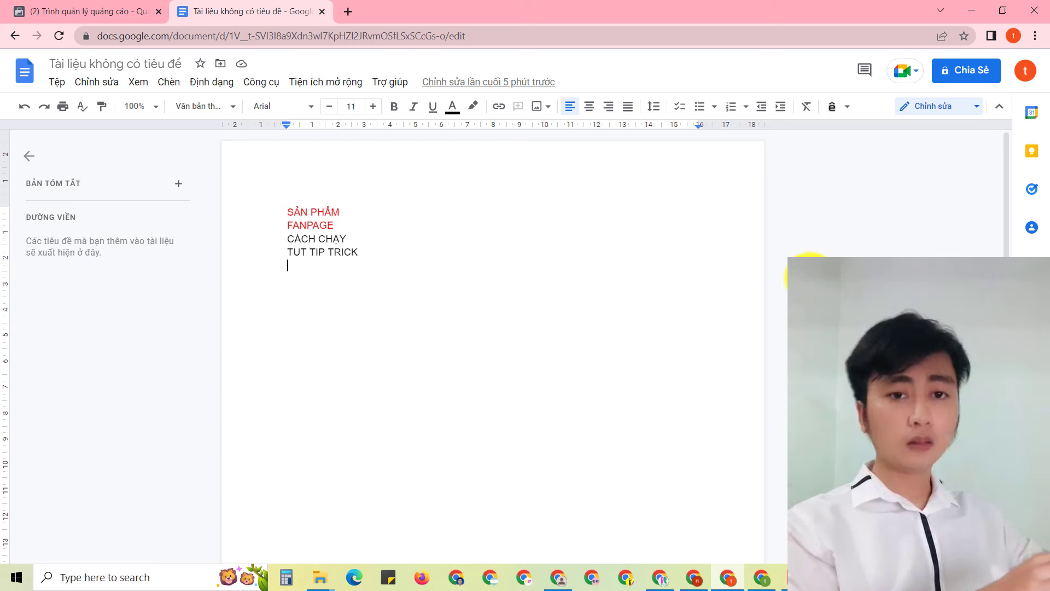
pyautogui.press('Return')
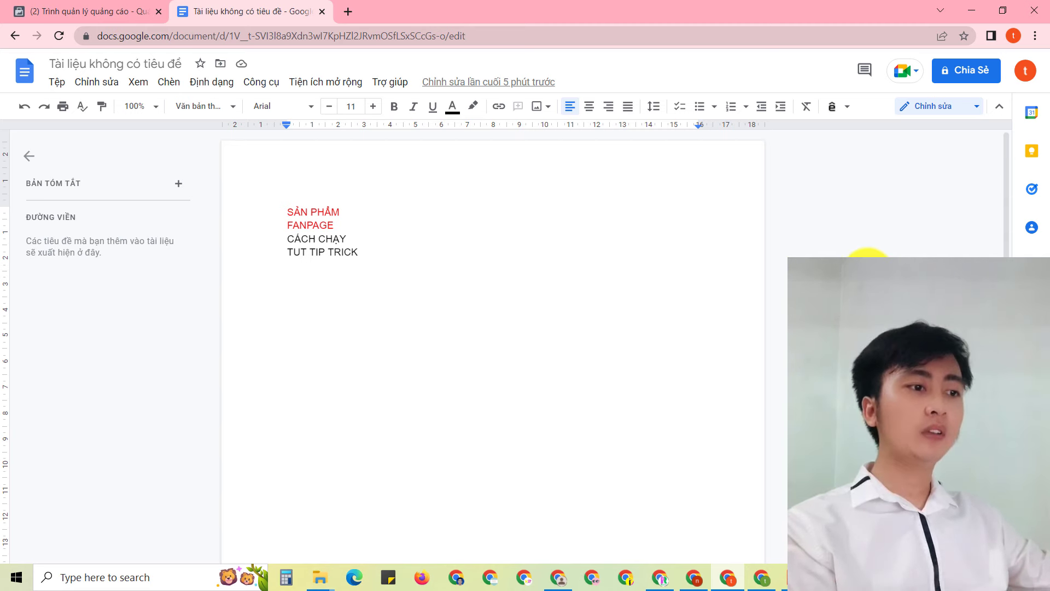
# - Switch to the Riczmoz Official YouTube channel and open the personal Facebook profile linked in its banner
pyautogui.click(661, 577)
pyautogui.click(131, 11)
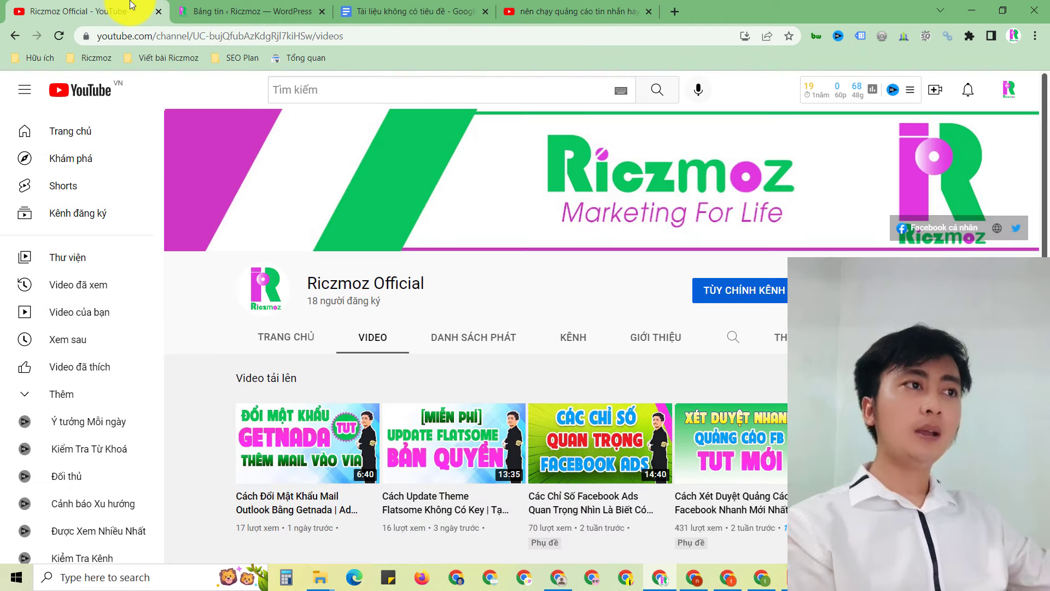
pyautogui.click(933, 234)
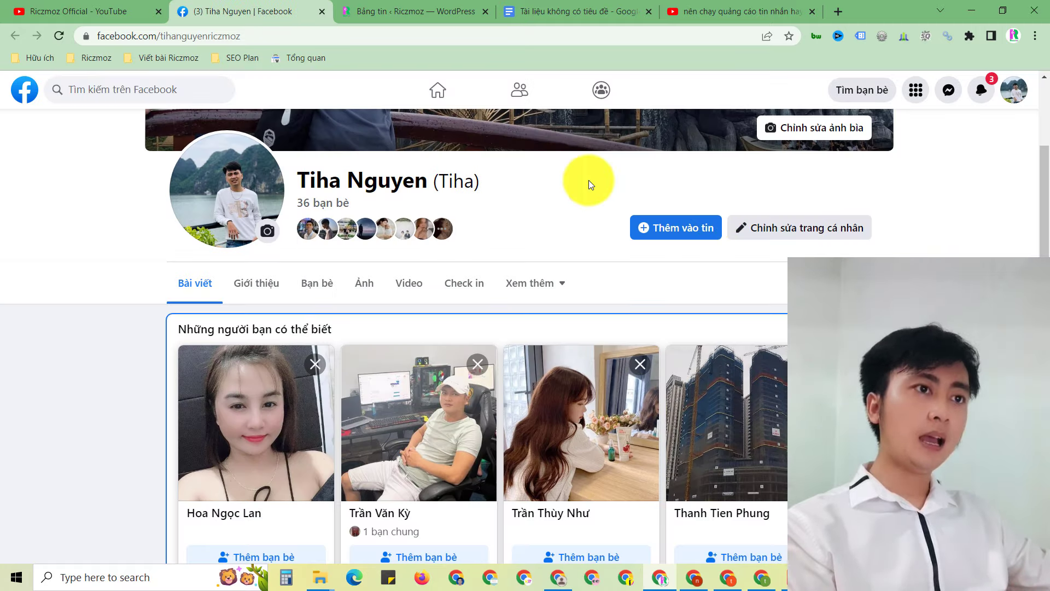
# - Open the SEO & Ads For Life group from the Facebook home page and look through its recent posts
pyautogui.click(447, 102)
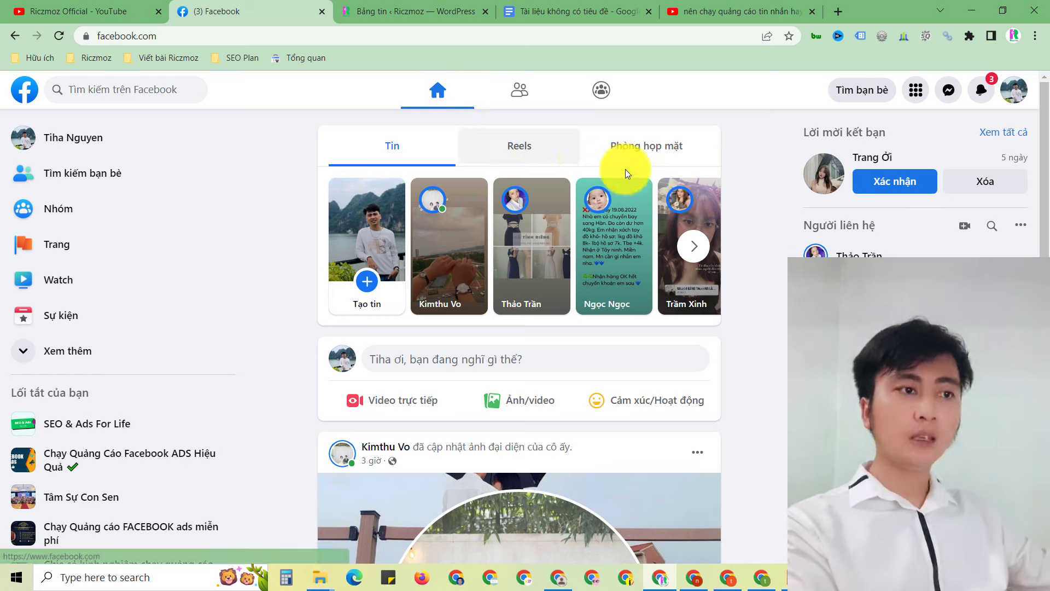
pyautogui.click(160, 407)
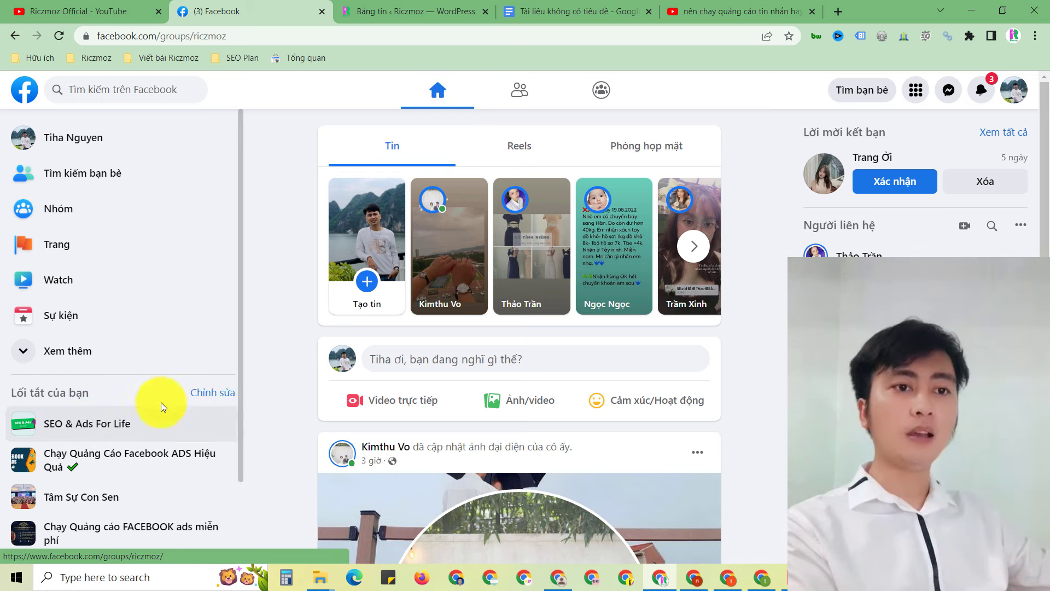
pyautogui.scroll(-5, 678, 290)
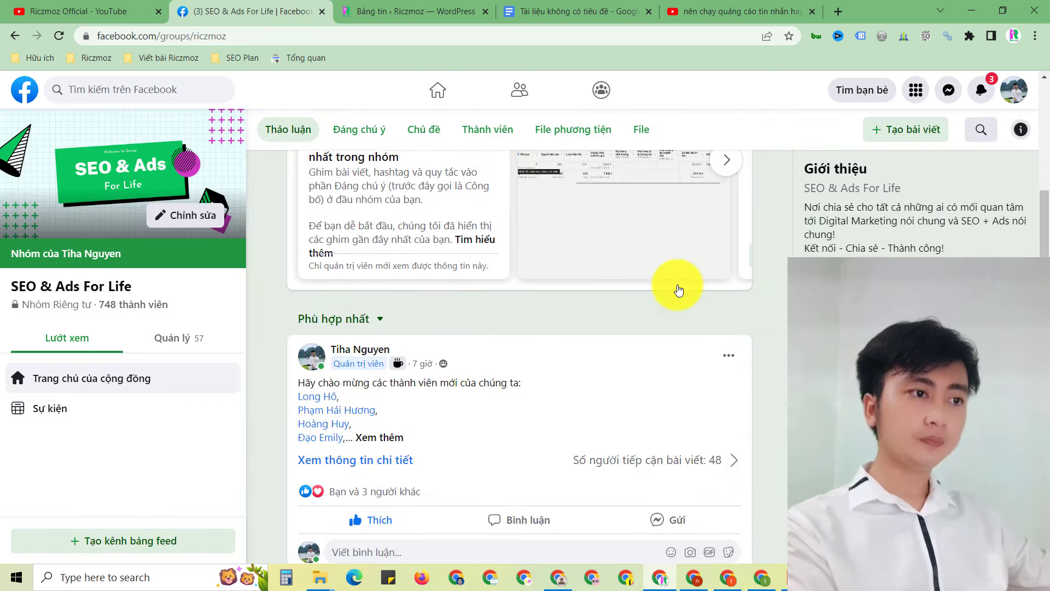
pyautogui.scroll(-4, 678, 290)
pyautogui.scroll(1, 678, 290)
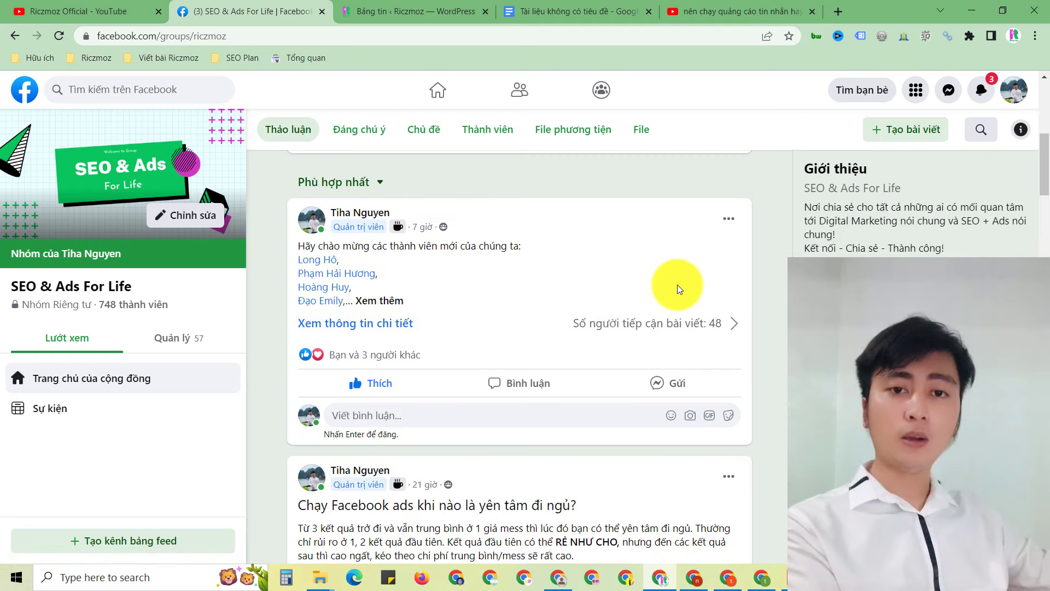
pyautogui.scroll(-5, 675, 292)
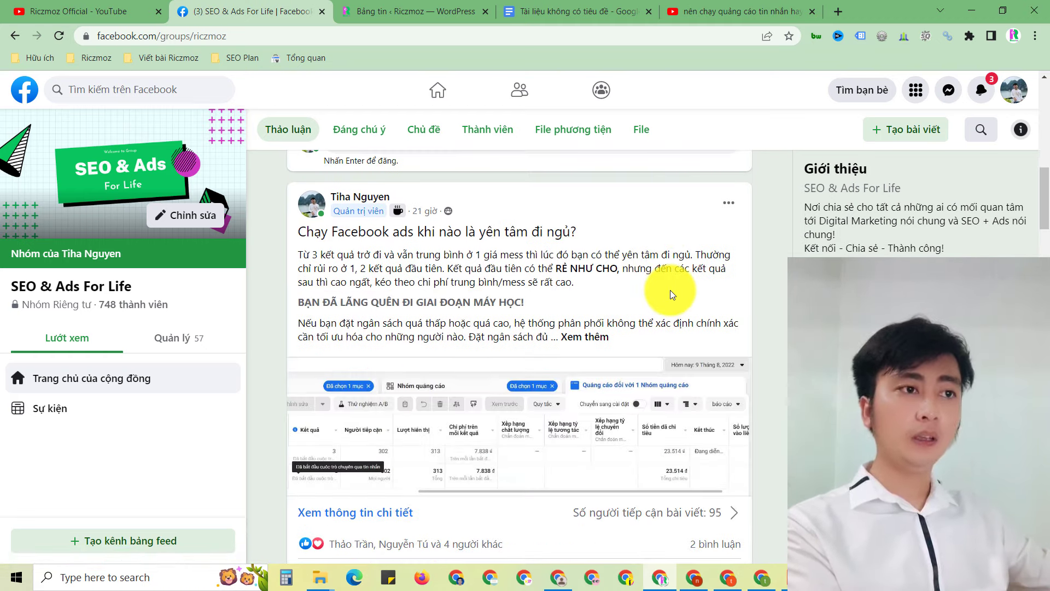